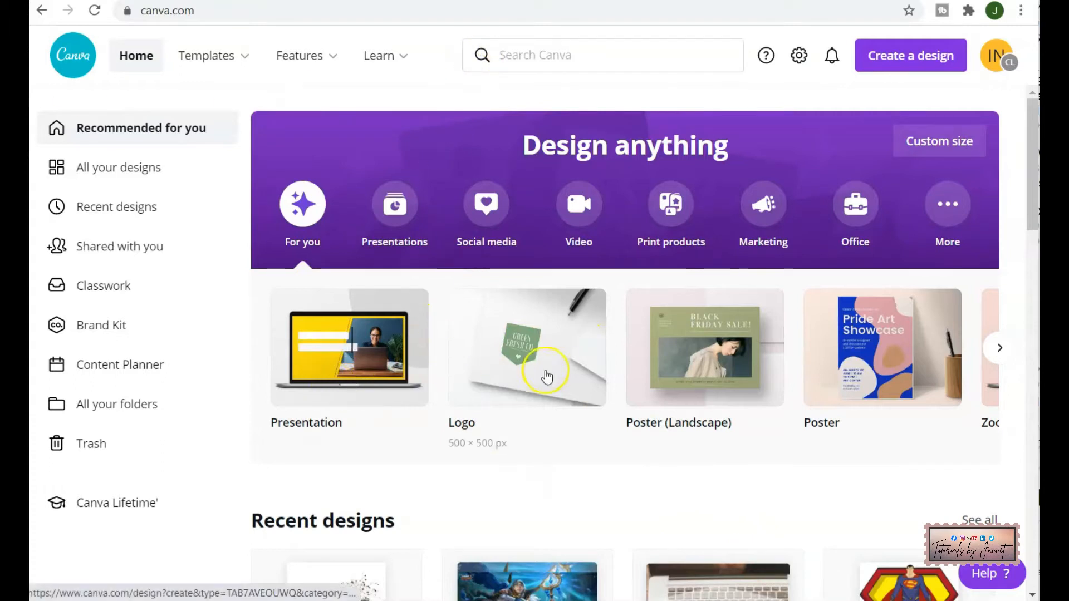
# - Create a blank 500 × 500 px logo design and collapse the template list to clear the workspace
pyautogui.click(509, 370)
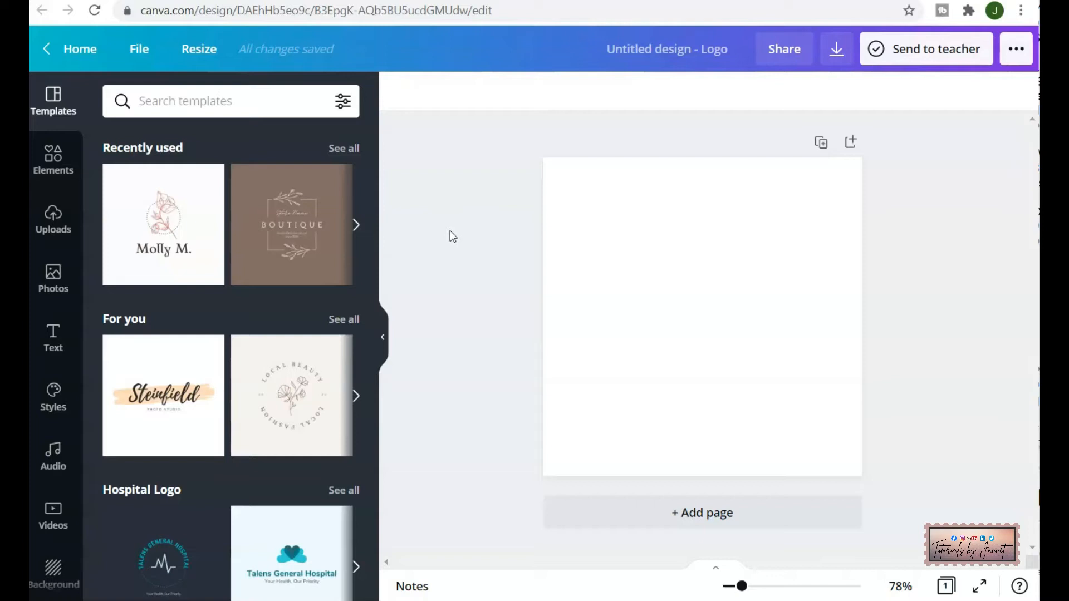
pyautogui.click(383, 337)
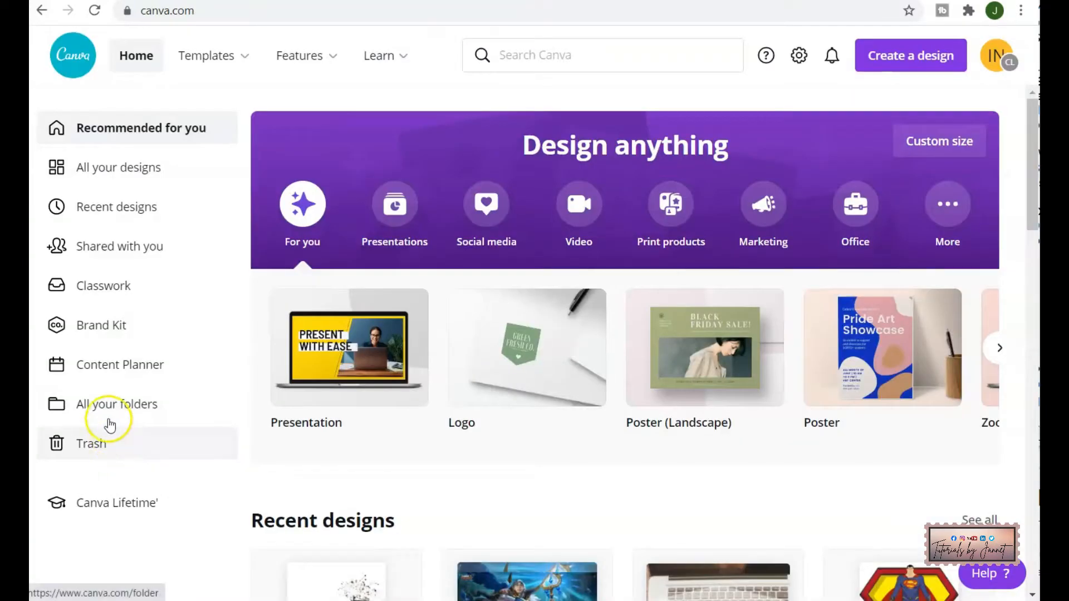
# - Examine the existing thumbnail designs in the YT thumbnails folder as examples of cut-out portraits
pyautogui.click(110, 415)
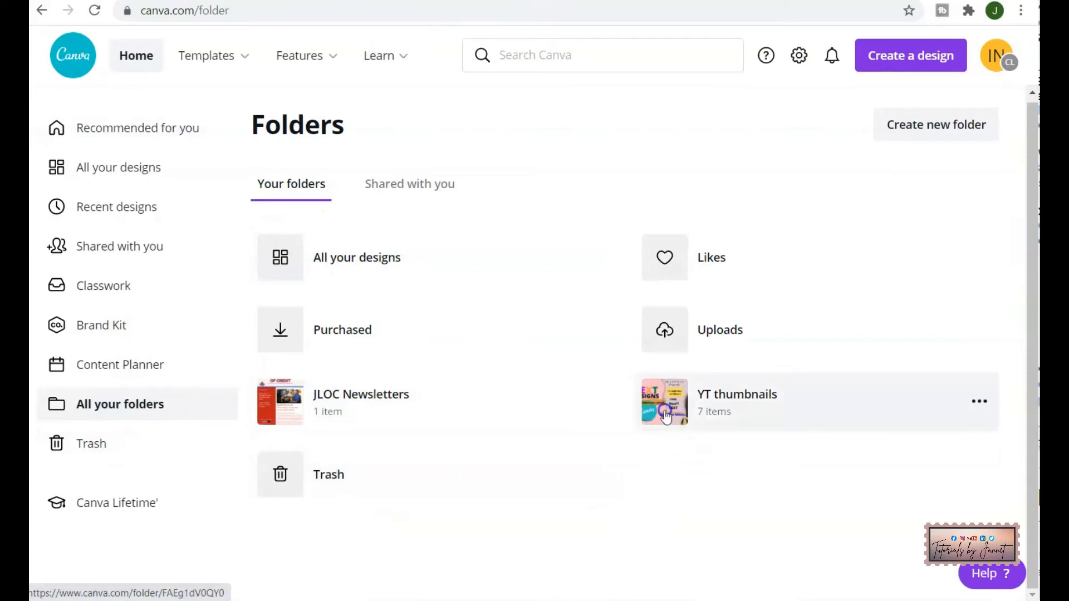
pyautogui.click(665, 416)
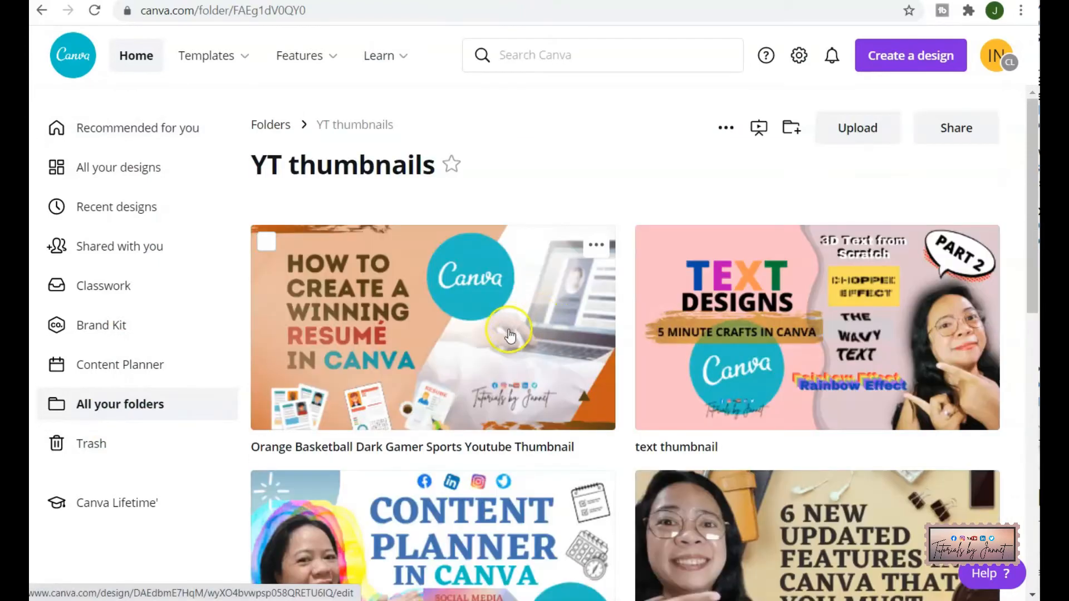
pyautogui.scroll(-3, 511, 334)
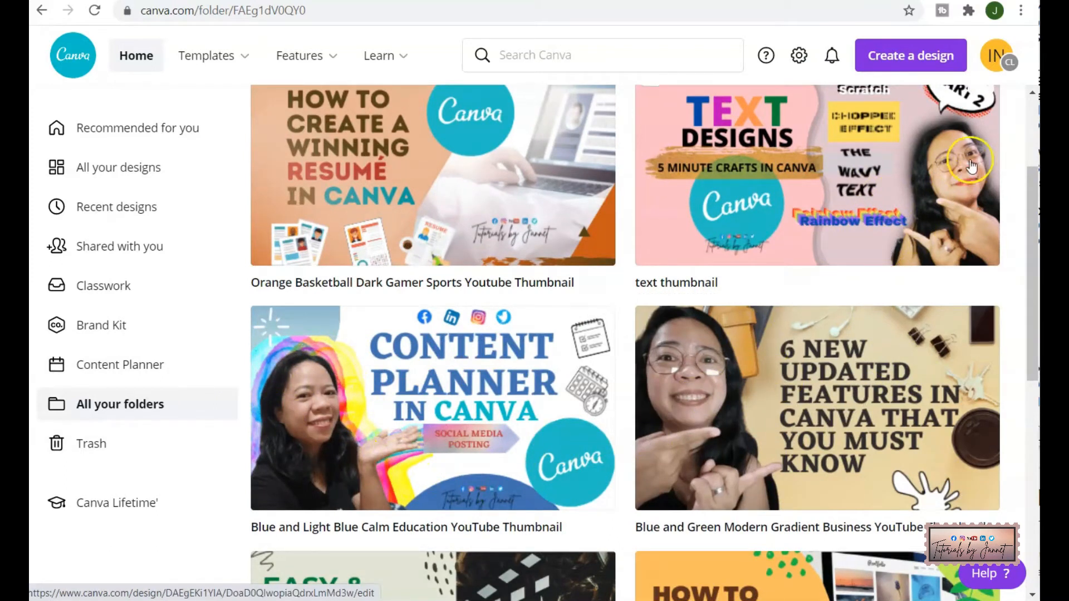
pyautogui.scroll(-6, 540, 275)
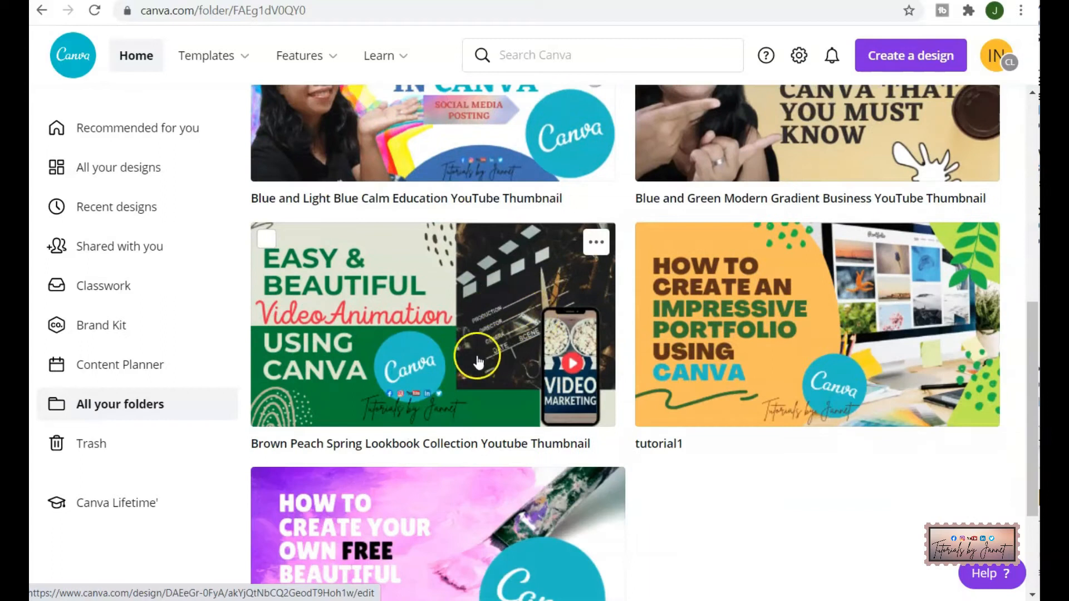
pyautogui.scroll(4, 478, 342)
pyautogui.scroll(5, 281, 488)
pyautogui.scroll(-3, 281, 488)
pyautogui.scroll(-1, 281, 488)
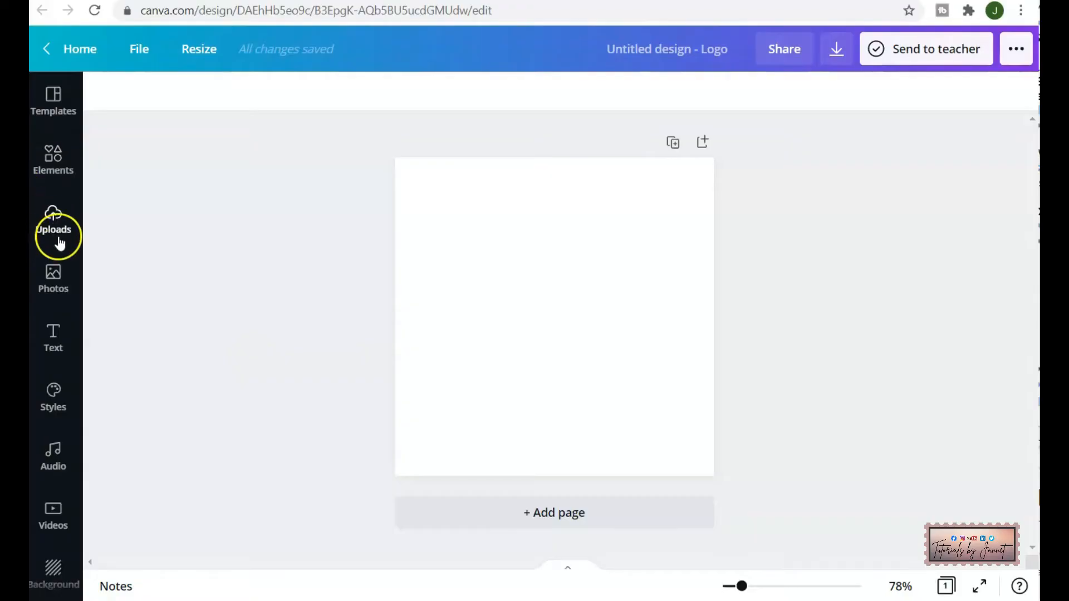
# - Add the uploaded photo of the pointing woman in front of the hanging bags to the blank page
pyautogui.click(58, 285)
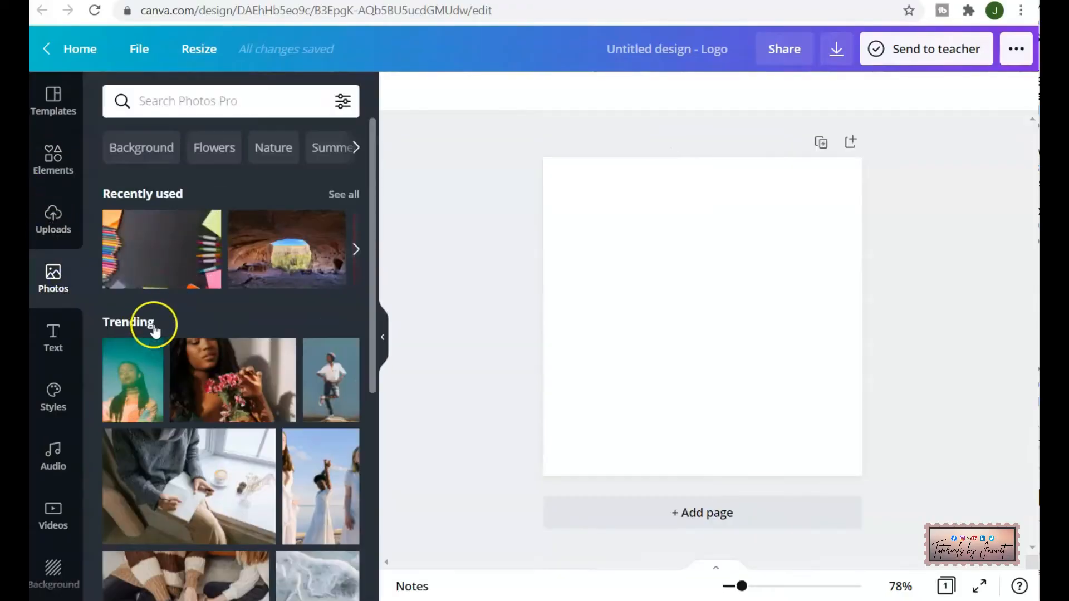
pyautogui.scroll(-3, 153, 334)
pyautogui.click(82, 234)
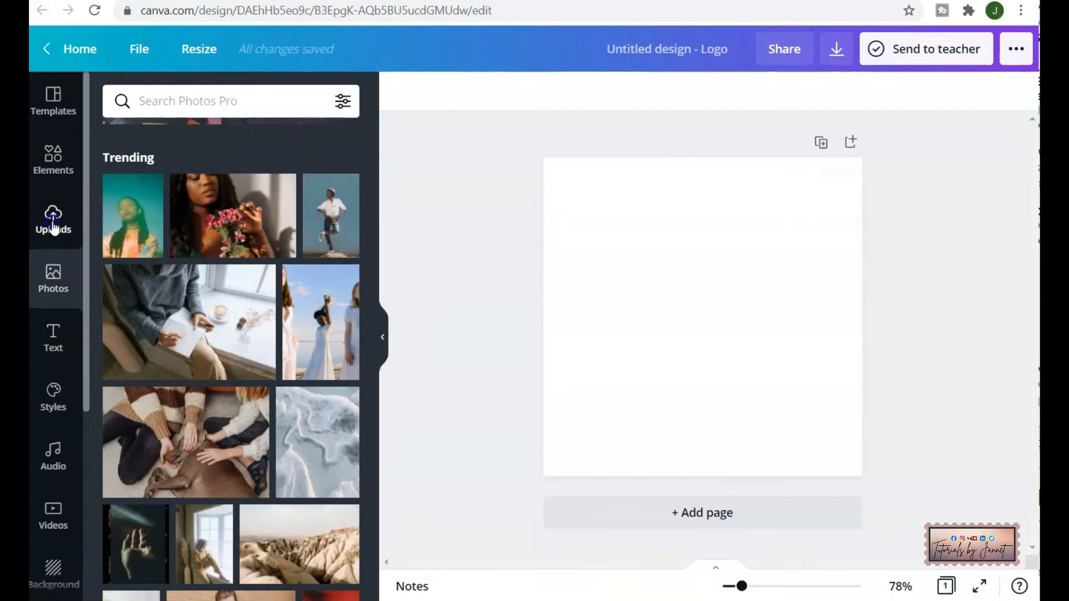
pyautogui.scroll(-5, 234, 356)
pyautogui.scroll(4, 244, 420)
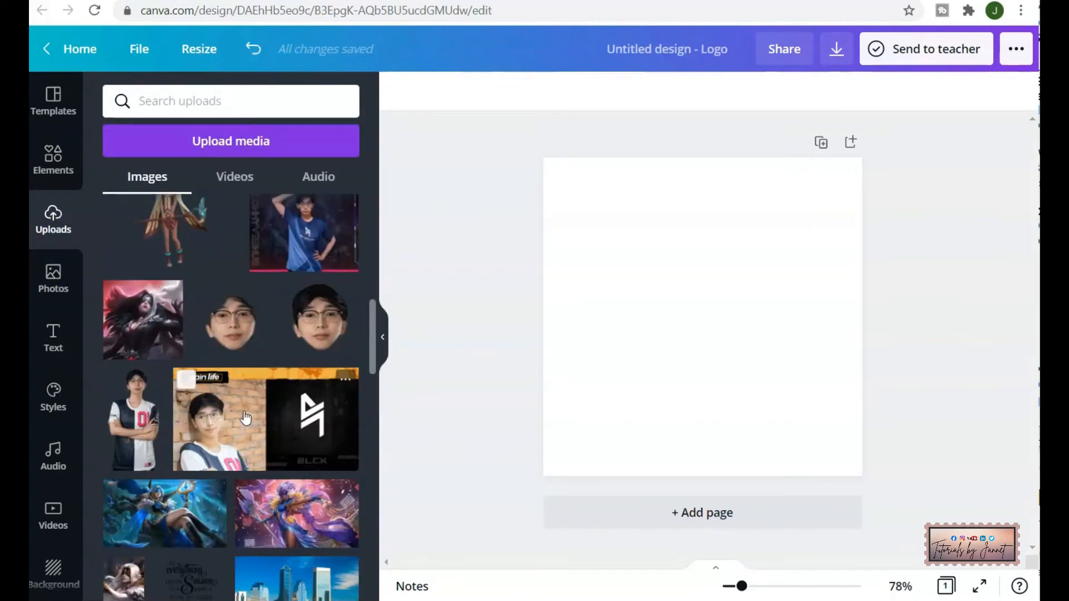
pyautogui.scroll(-5, 245, 418)
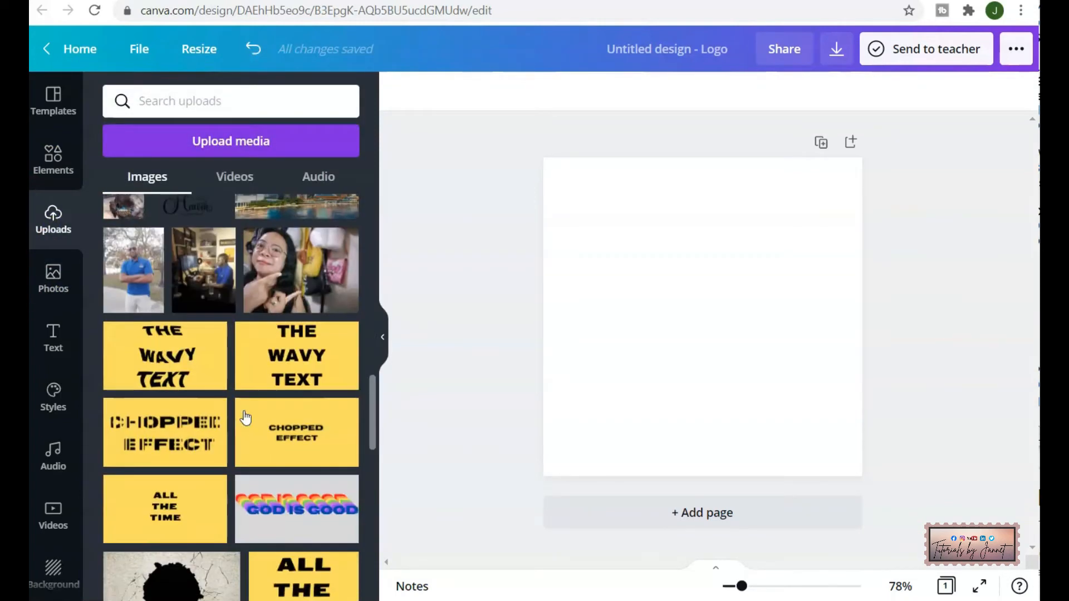
pyautogui.click(253, 295)
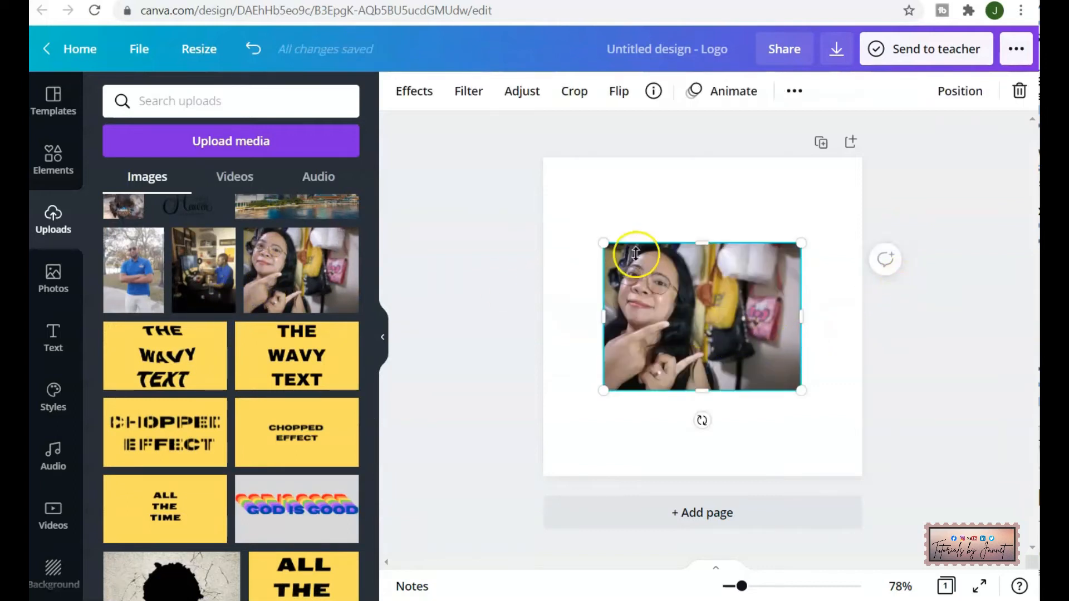
# - Remove the background of the woman's photo with the Background Remover effect
pyautogui.click(544, 271)
pyautogui.click(667, 312)
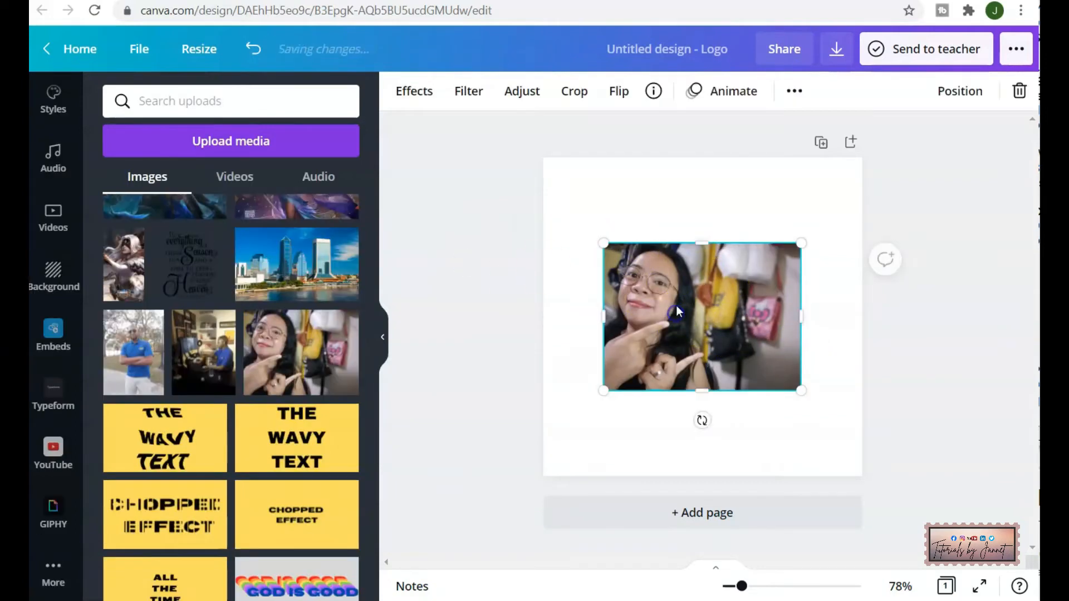
pyautogui.click(413, 95)
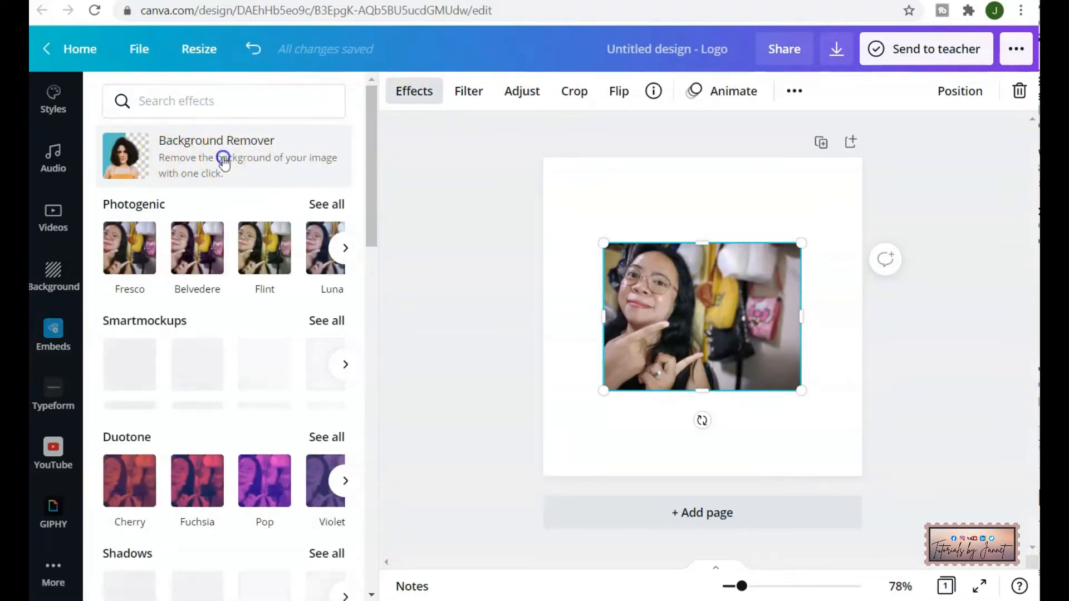
pyautogui.click(223, 159)
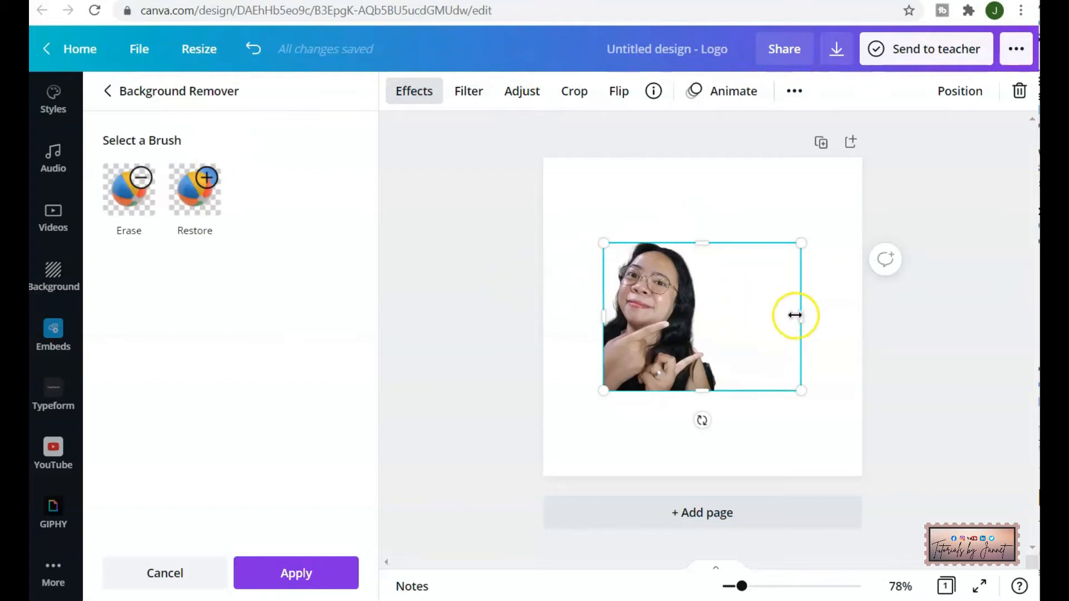
# - Crop the empty area beside the woman and enlarge the cutout to the left and bottom edges of the page
pyautogui.moveTo(801, 315); pyautogui.dragTo(735, 315)
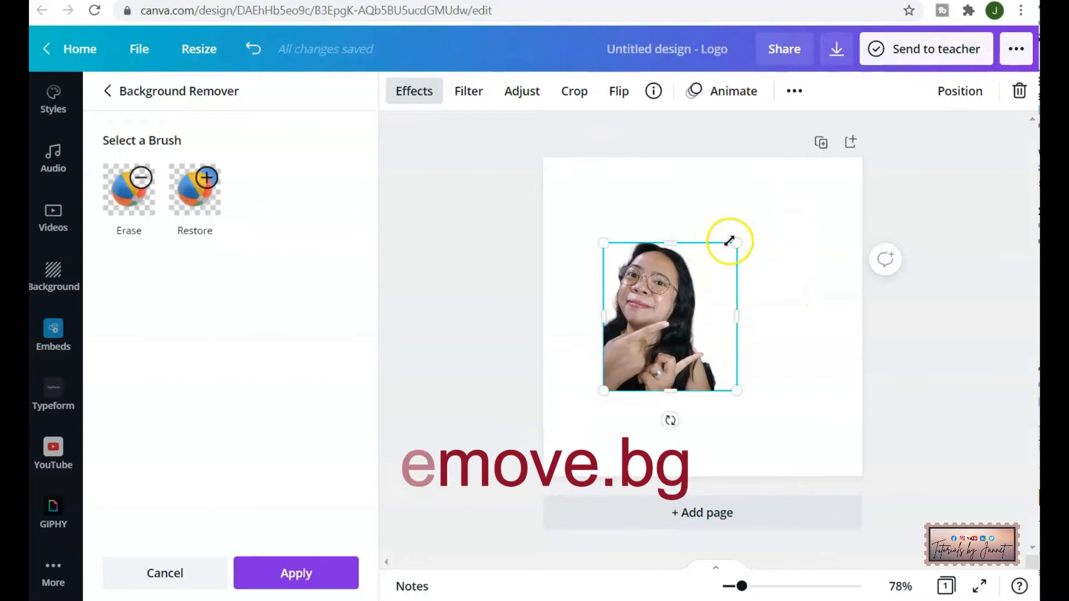
pyautogui.moveTo(730, 241); pyautogui.dragTo(814, 192)
pyautogui.moveTo(593, 404); pyautogui.dragTo(543, 459)
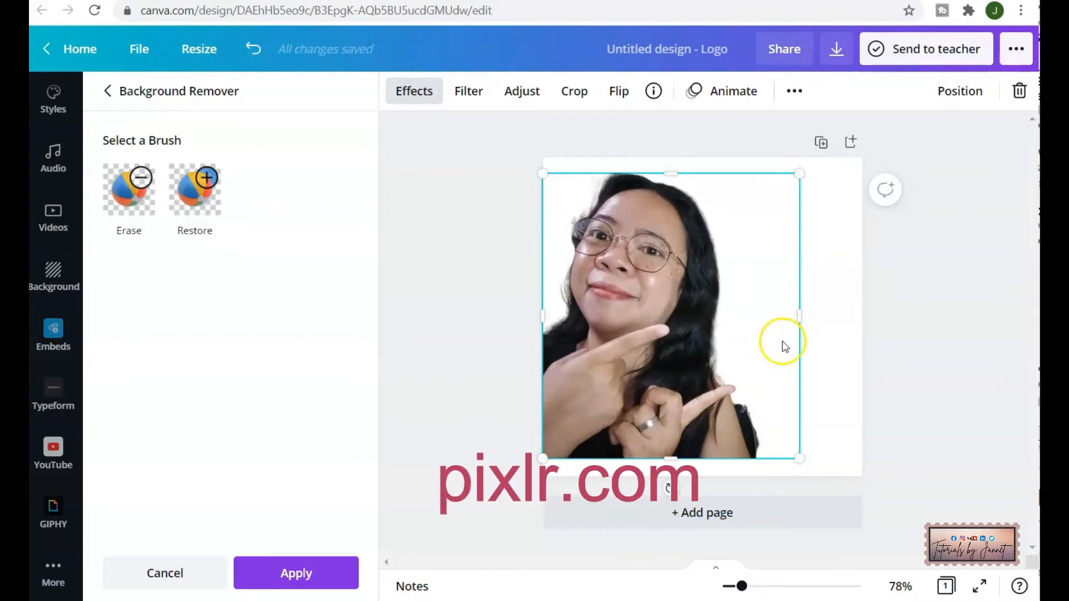
pyautogui.moveTo(798, 458); pyautogui.dragTo(812, 478)
pyautogui.click(945, 427)
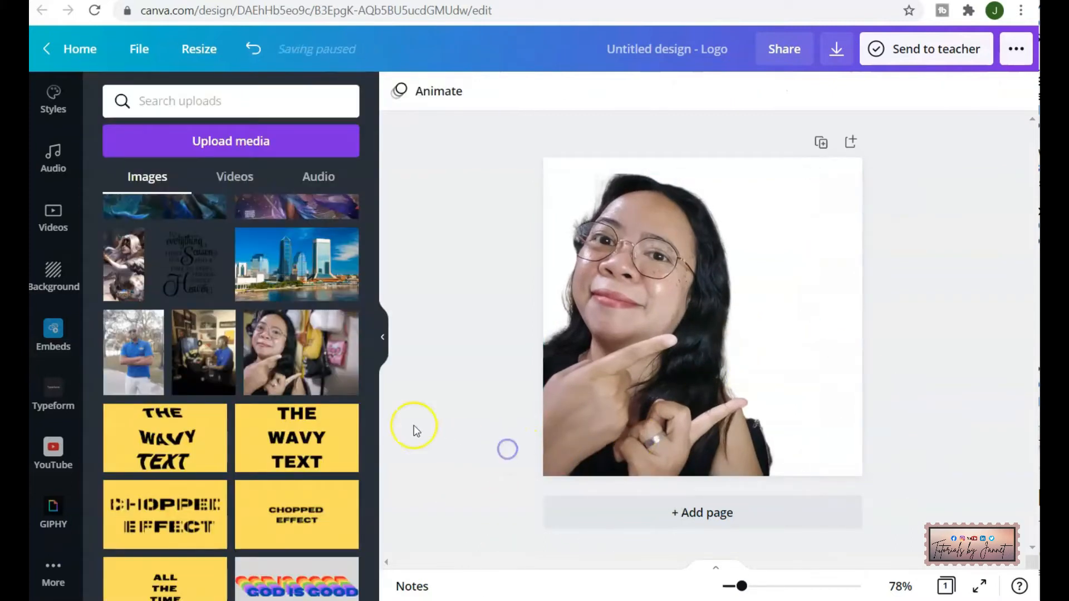
pyautogui.moveTo(632, 333)
pyautogui.mouseDown()
pyautogui.moveTo(634, 356)
pyautogui.moveTo(642, 338)
pyautogui.moveTo(633, 341)
pyautogui.moveTo(678, 322)
pyautogui.moveTo(634, 334)
pyautogui.moveTo(654, 332)
pyautogui.mouseUp()
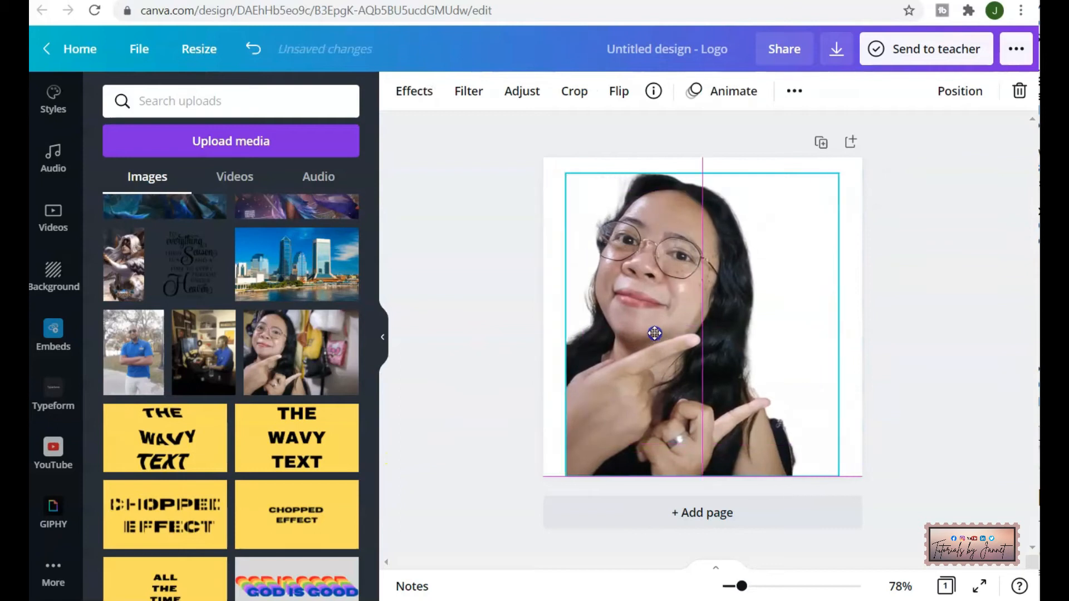
pyautogui.moveTo(676, 379); pyautogui.dragTo(663, 377)
pyautogui.click(529, 401)
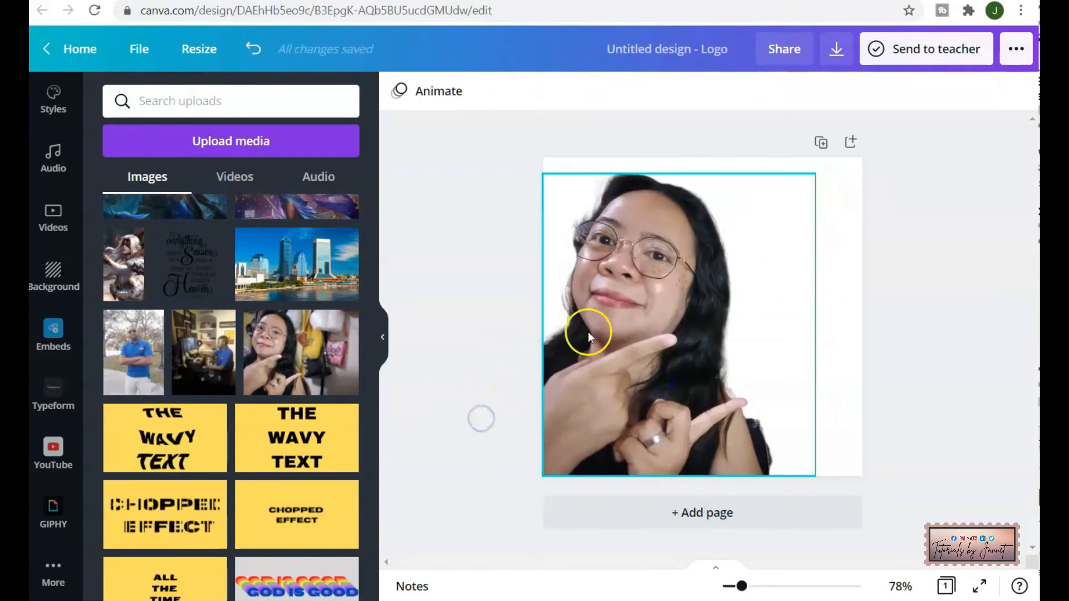
# - Duplicate the woman's cutout and move the copy sideways, level with the original and partly beyond the page's right edge
pyautogui.click(620, 335)
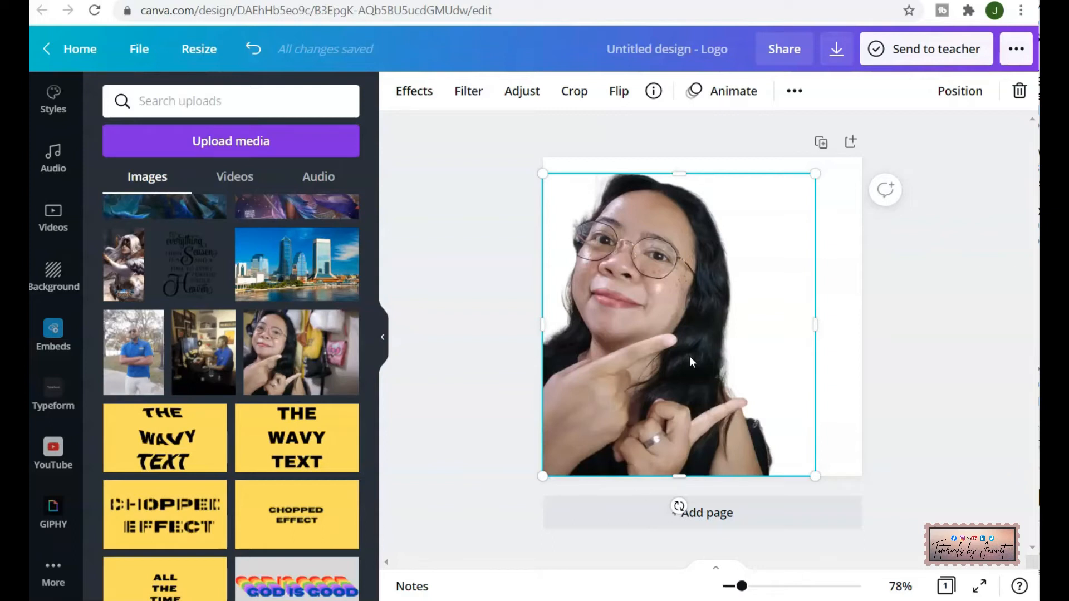
pyautogui.hotkey('ctrl', 'd')
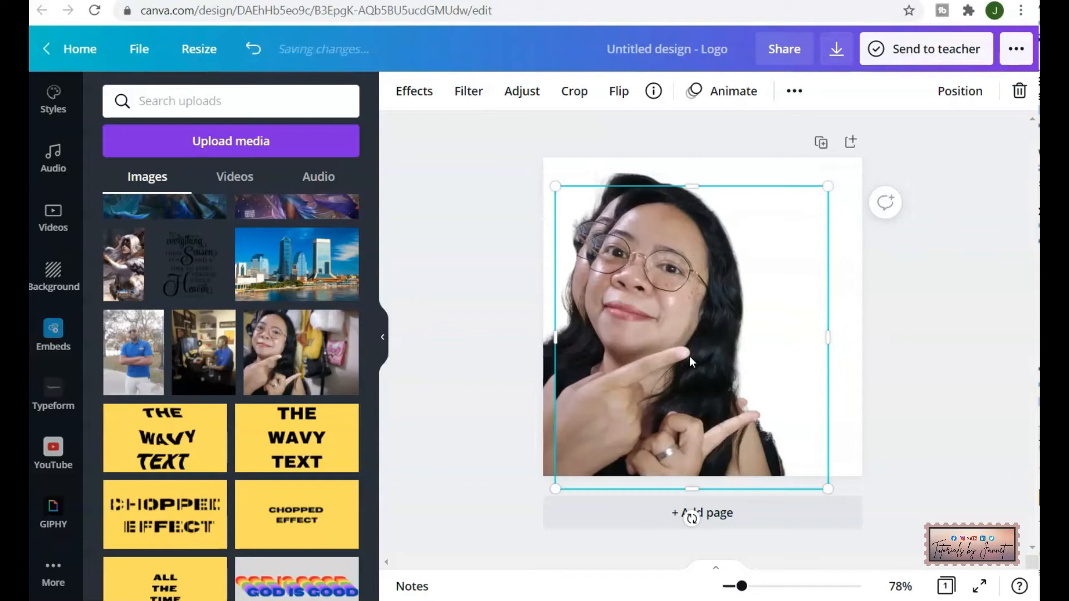
pyautogui.moveTo(678, 315); pyautogui.dragTo(773, 315)
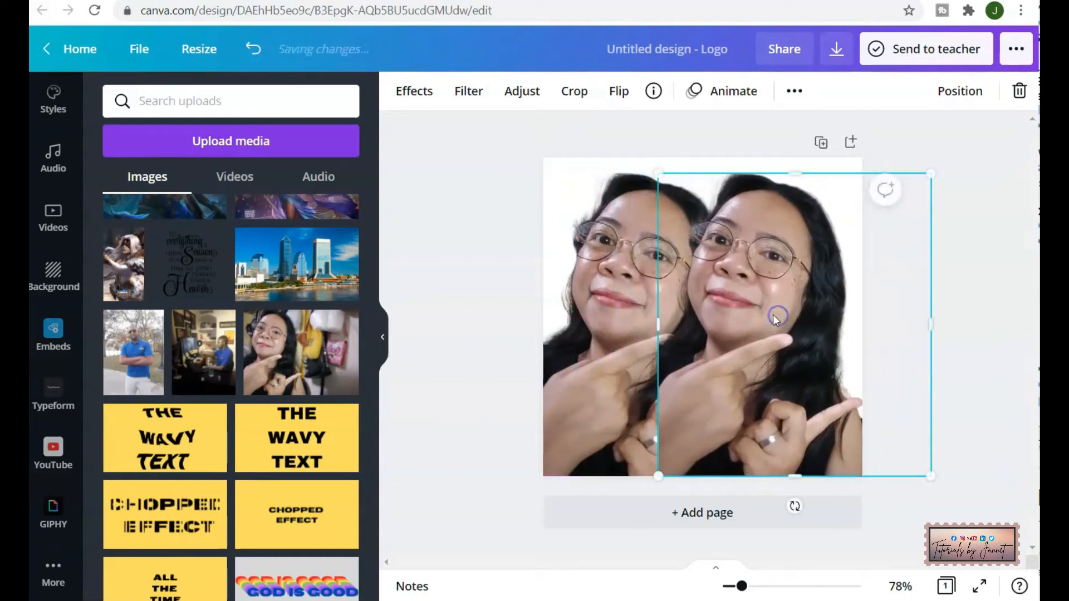
pyautogui.keyDown('shift'); pyautogui.click(586, 278); pyautogui.keyUp('shift')
pyautogui.click(587, 278)
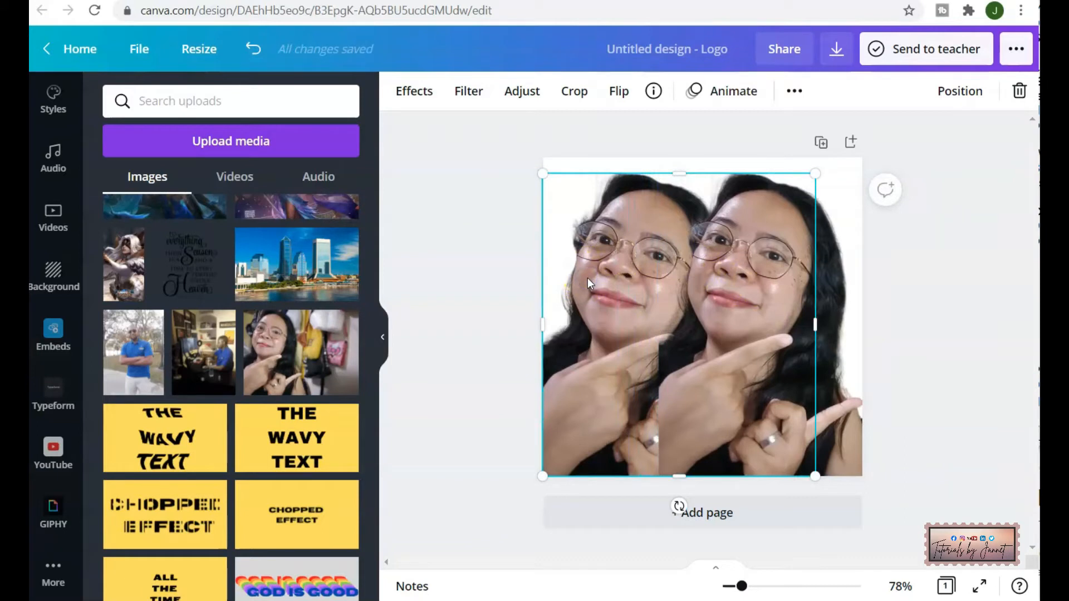
pyautogui.click(932, 283)
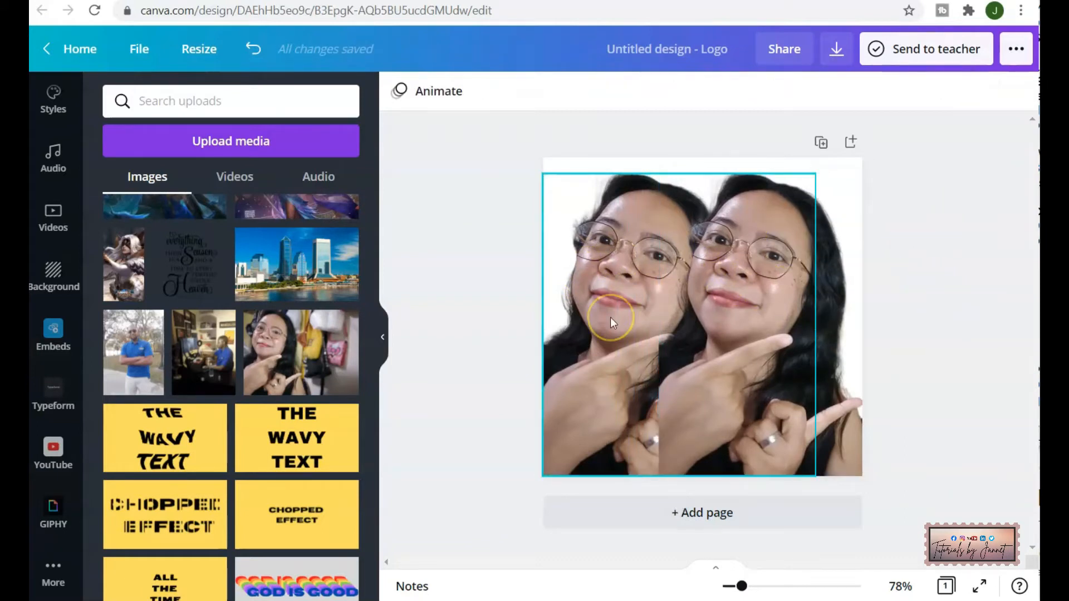
pyautogui.click(610, 317)
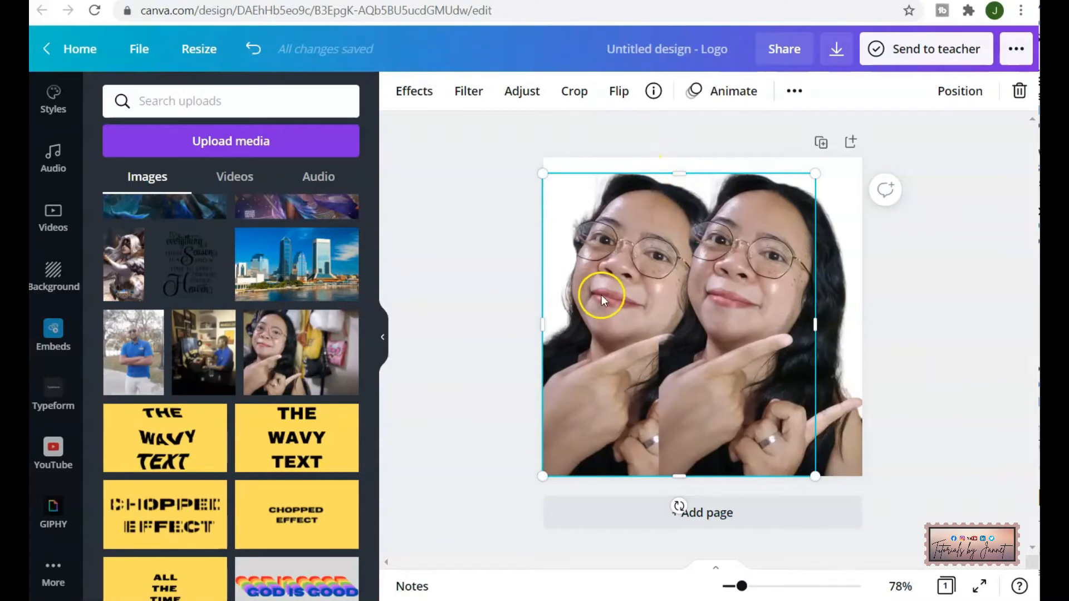
pyautogui.moveTo(840, 360); pyautogui.dragTo(925, 358)
# - Browse the image effects available for the original cutout and show the complete Glitch collection
pyautogui.click(610, 347)
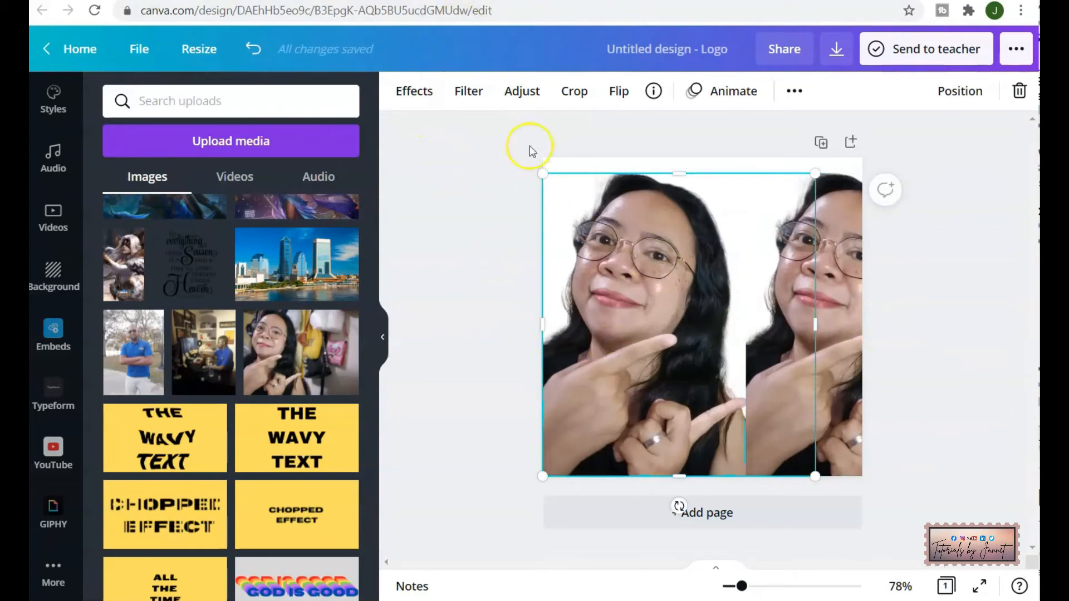
pyautogui.click(412, 94)
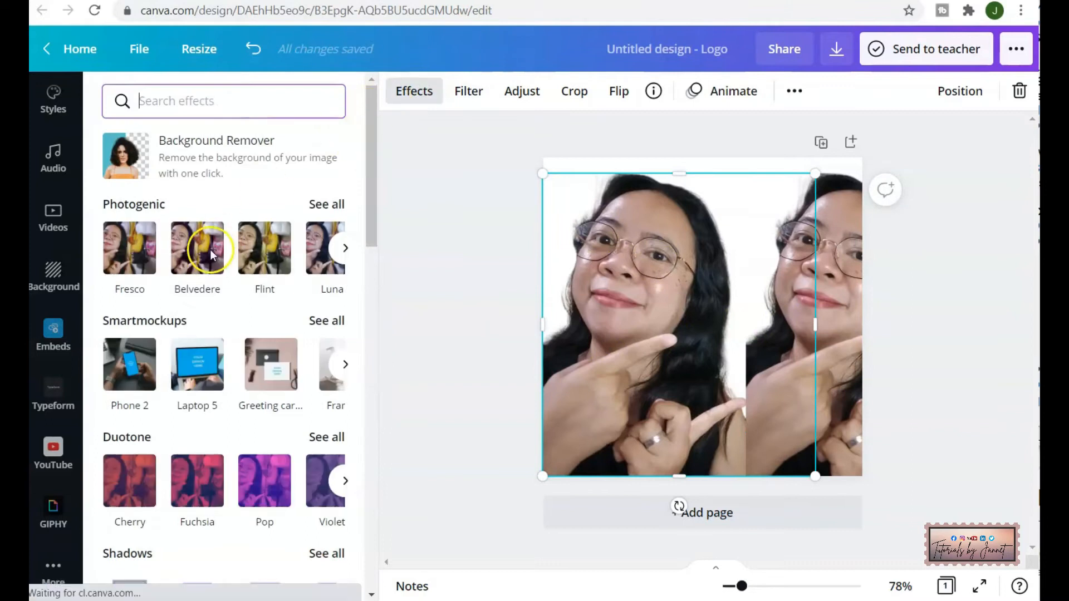
pyautogui.scroll(-6, 252, 409)
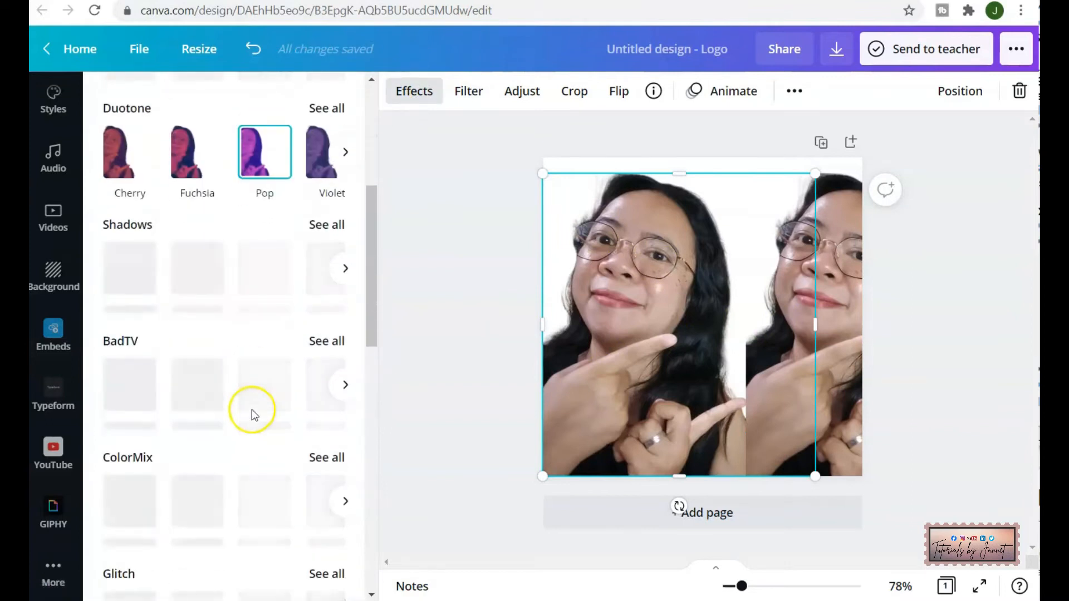
pyautogui.scroll(-4, 252, 409)
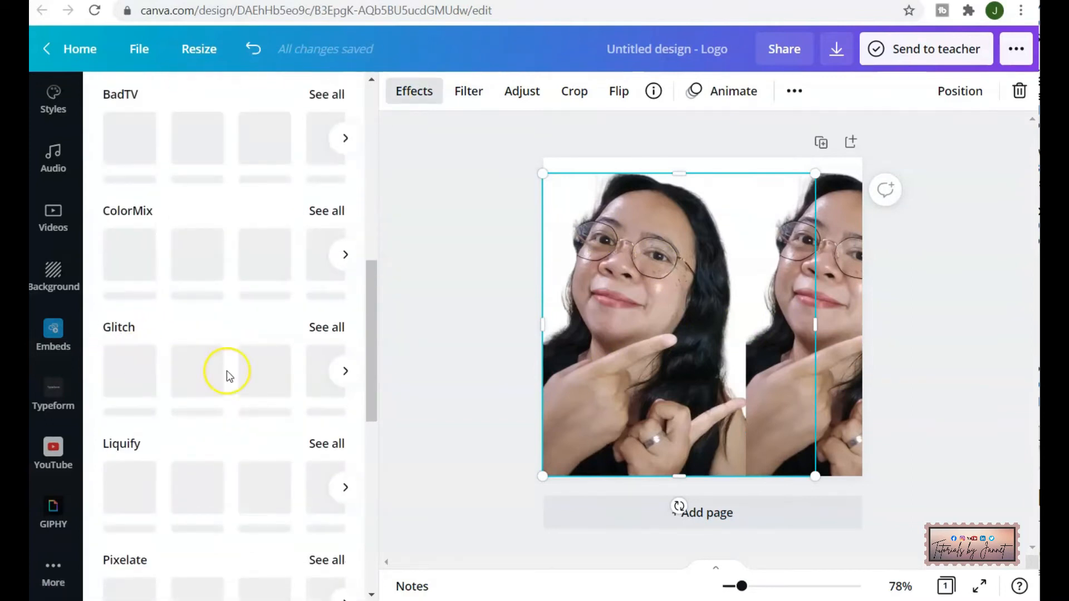
pyautogui.scroll(8, 161, 314)
pyautogui.scroll(-3, 163, 319)
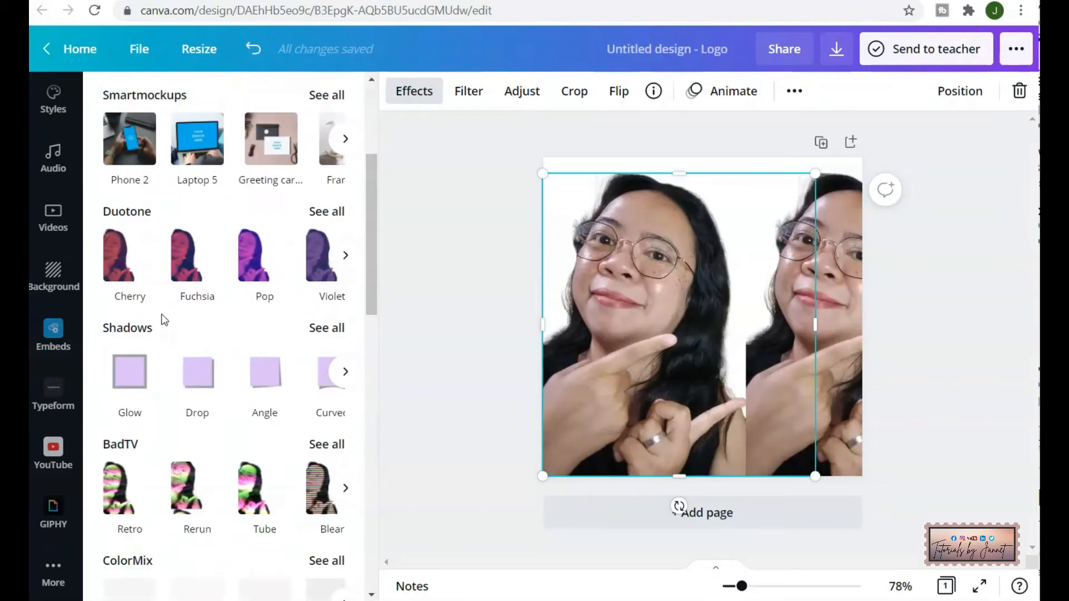
pyautogui.scroll(-8, 163, 319)
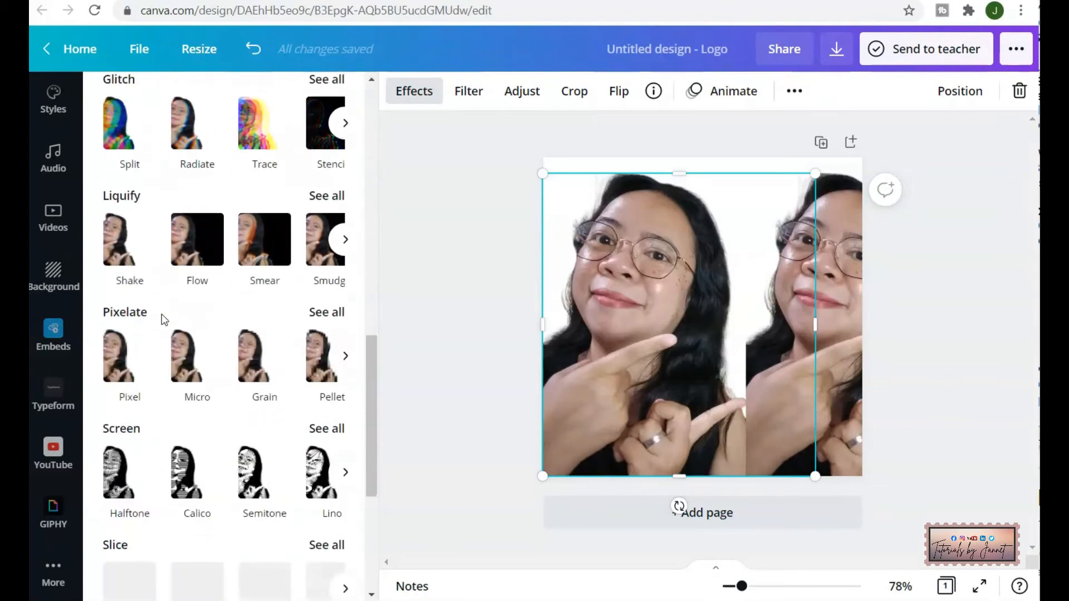
pyautogui.scroll(-5, 163, 319)
pyautogui.scroll(8, 163, 319)
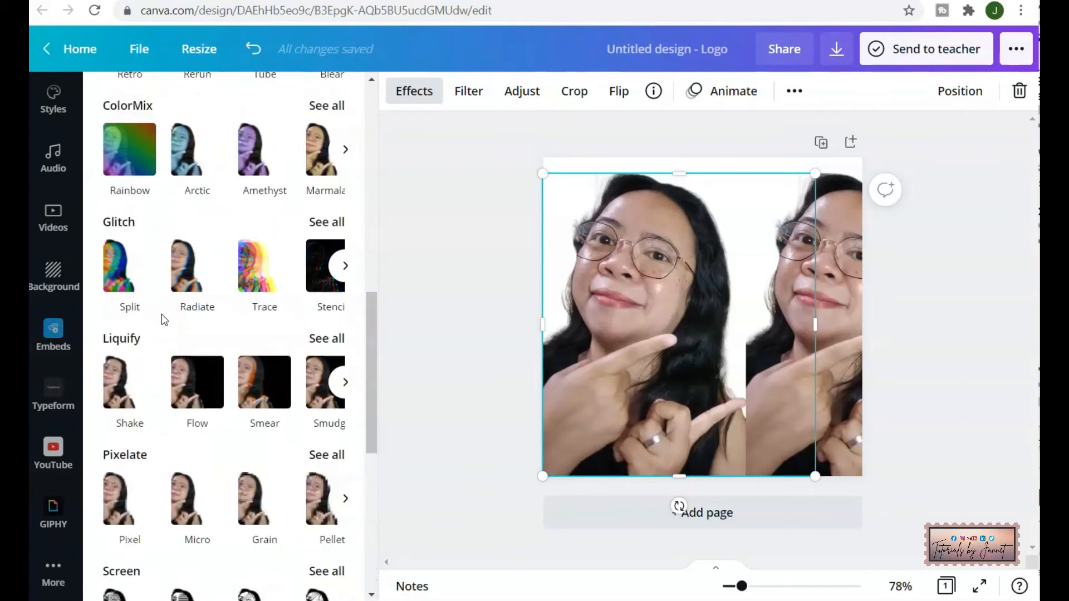
pyautogui.scroll(4, 163, 319)
pyautogui.scroll(-5, 163, 334)
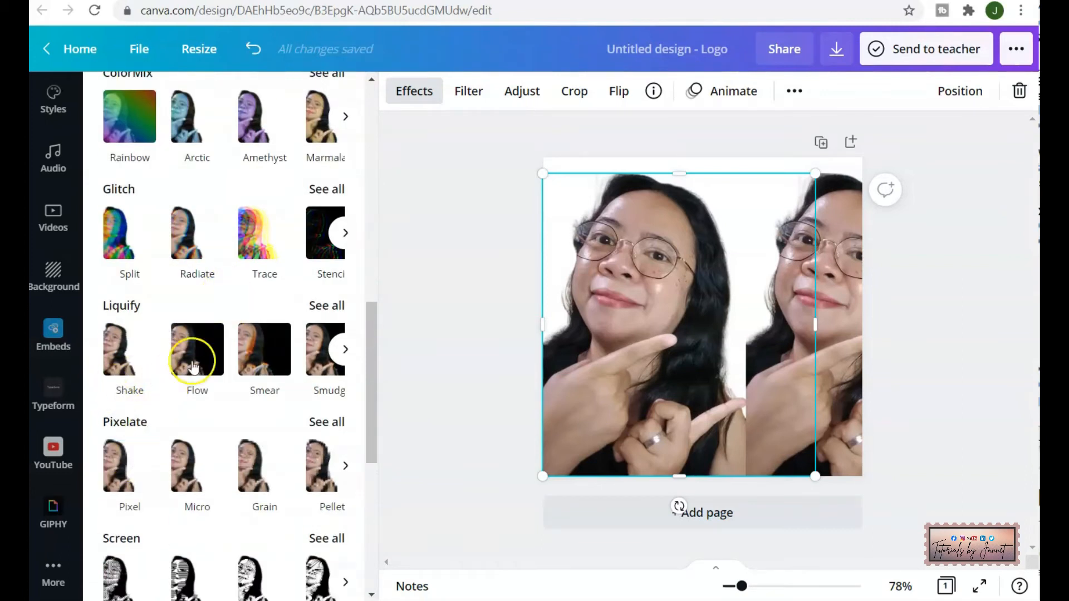
pyautogui.click(312, 189)
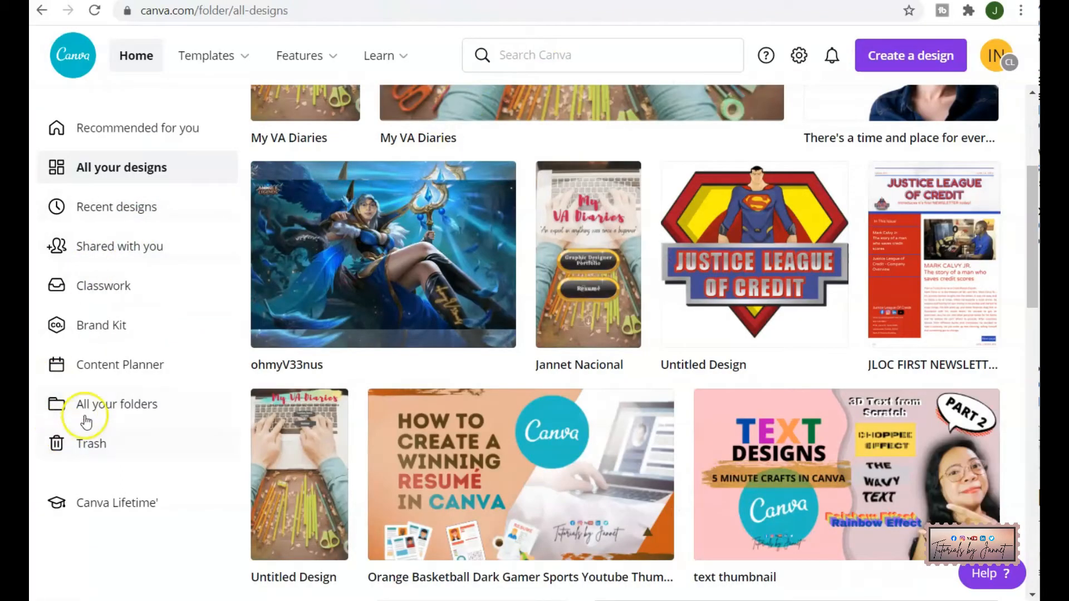
# - Open the YT thumbnails folder from the account's folders and look through its designs
pyautogui.click(106, 408)
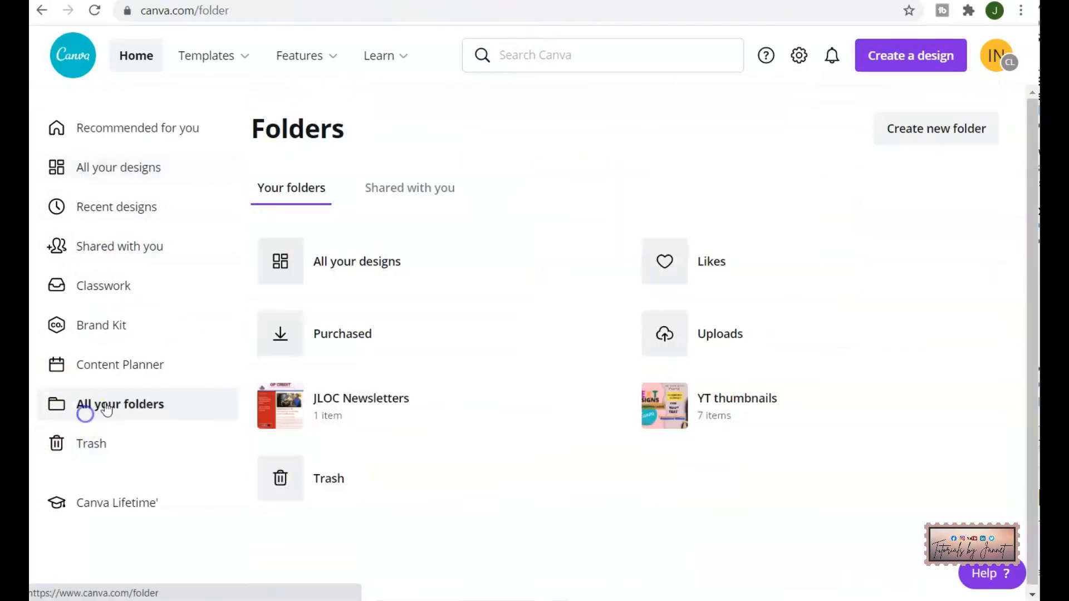
pyautogui.click(665, 432)
pyautogui.scroll(-5, 468, 379)
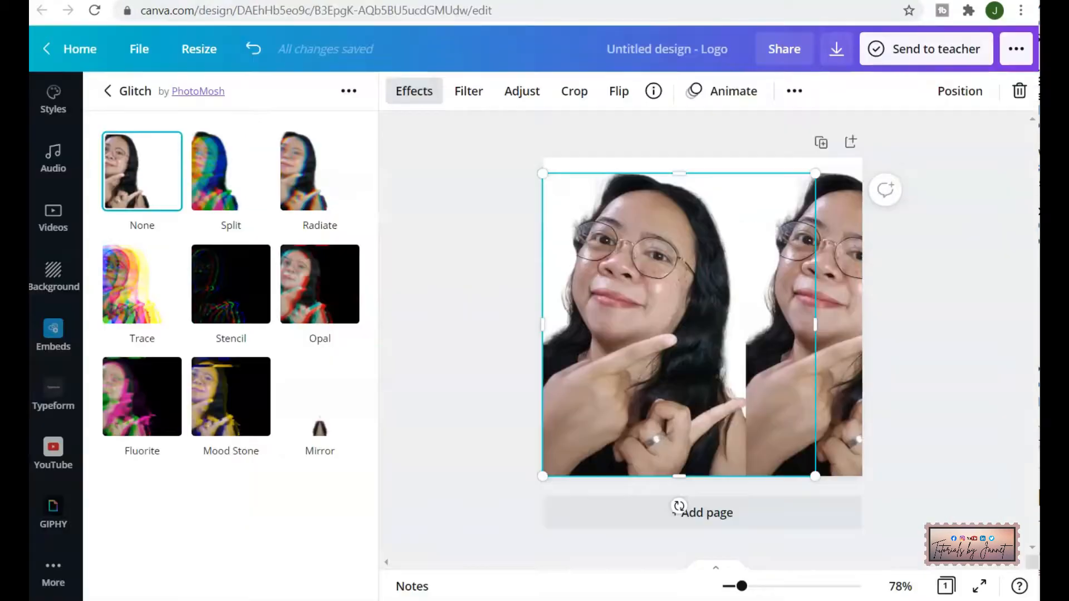
# - Give the original cutout the Glitch Trace effect at a slightly larger size and lay the plain copy over it, flush with the page's left edge
pyautogui.click(142, 283)
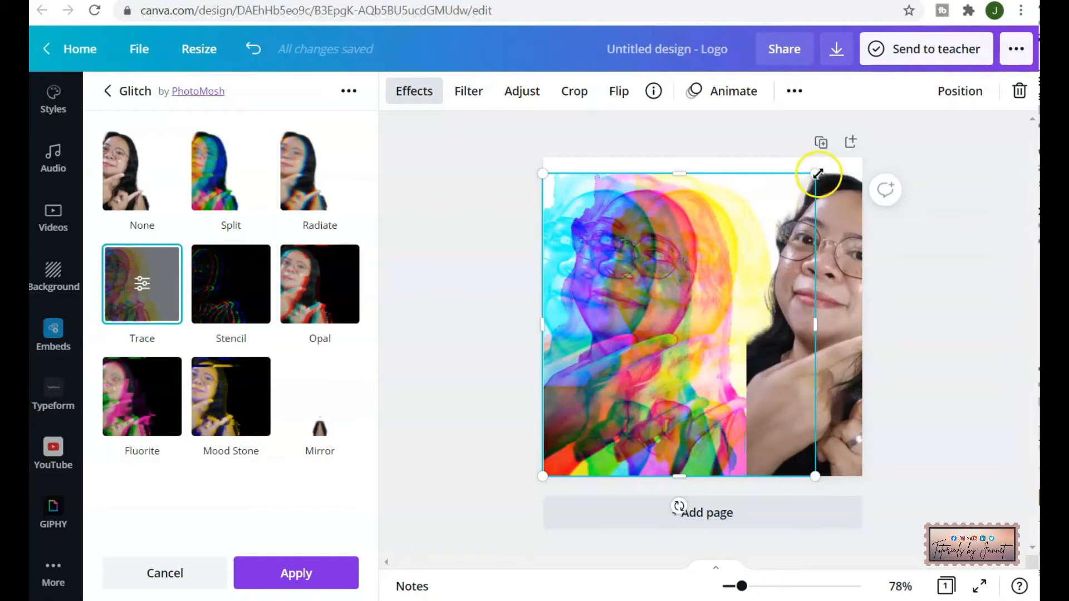
pyautogui.moveTo(819, 172); pyautogui.dragTo(825, 161)
pyautogui.click(846, 368)
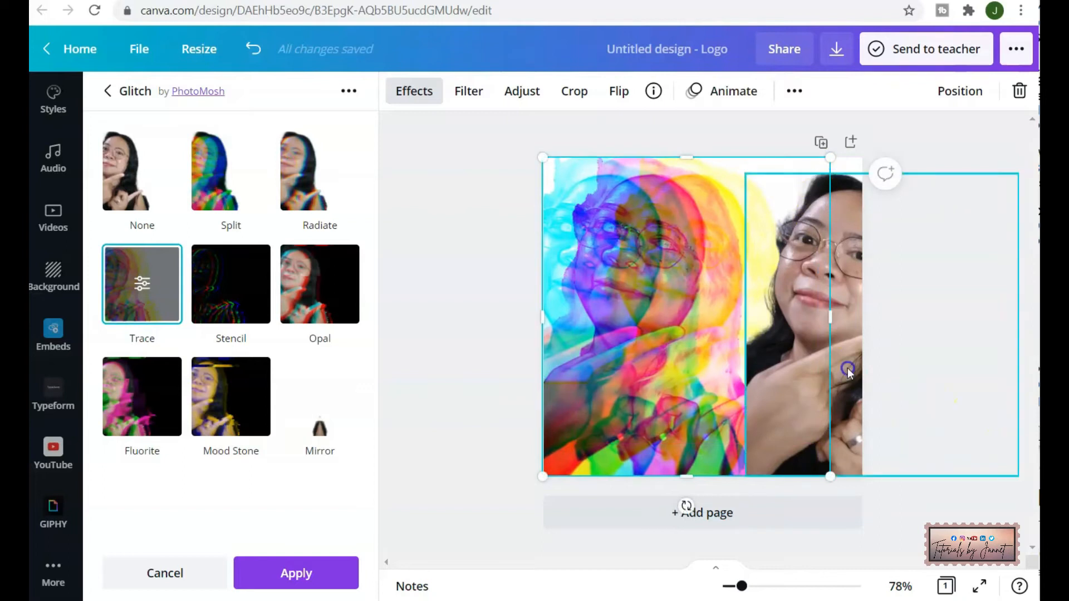
pyautogui.moveTo(839, 368); pyautogui.dragTo(642, 372)
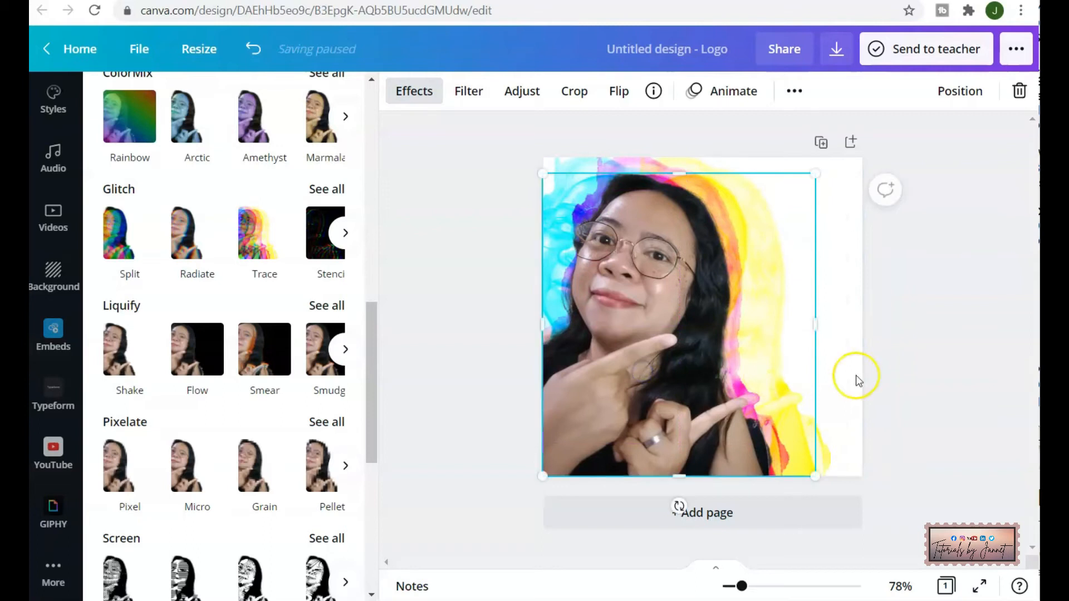
pyautogui.click(934, 442)
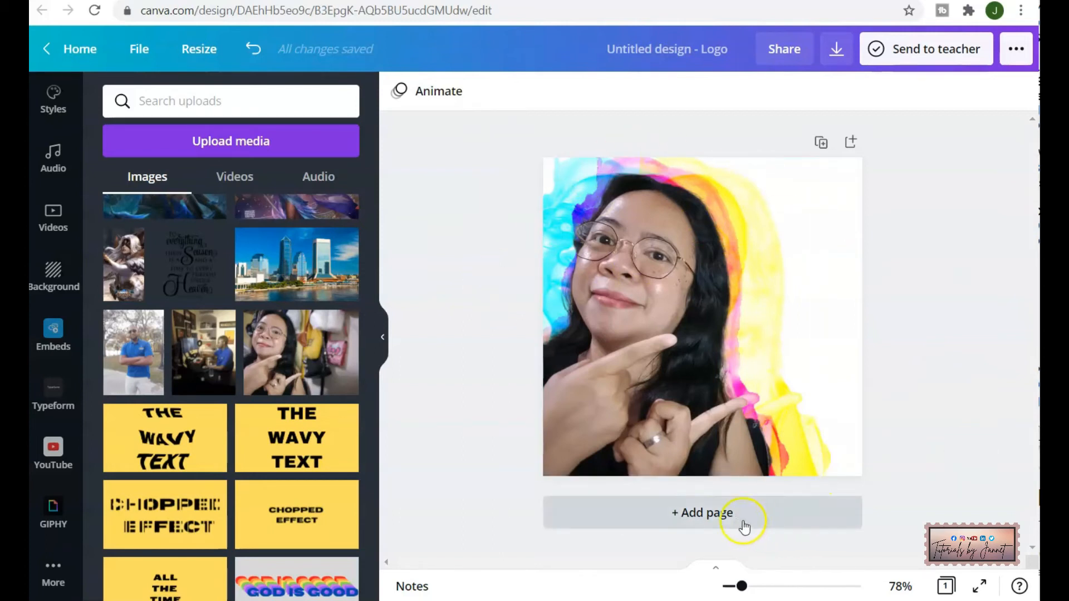
# - Add a second page and insert the photo of the woman with joined hands from a photo search for "standing"
pyautogui.click(701, 523)
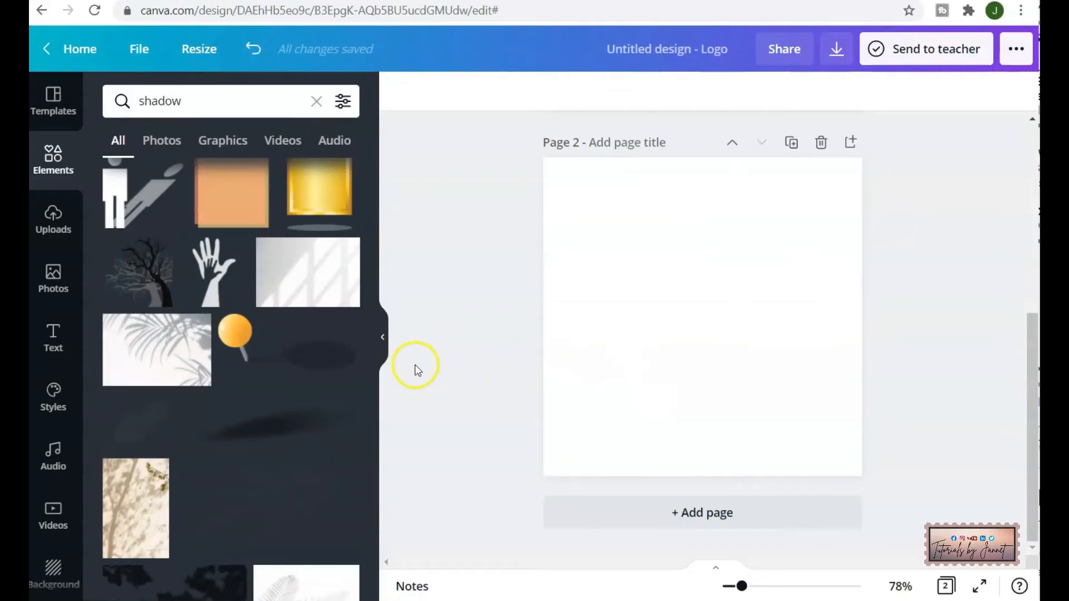
pyautogui.click(52, 287)
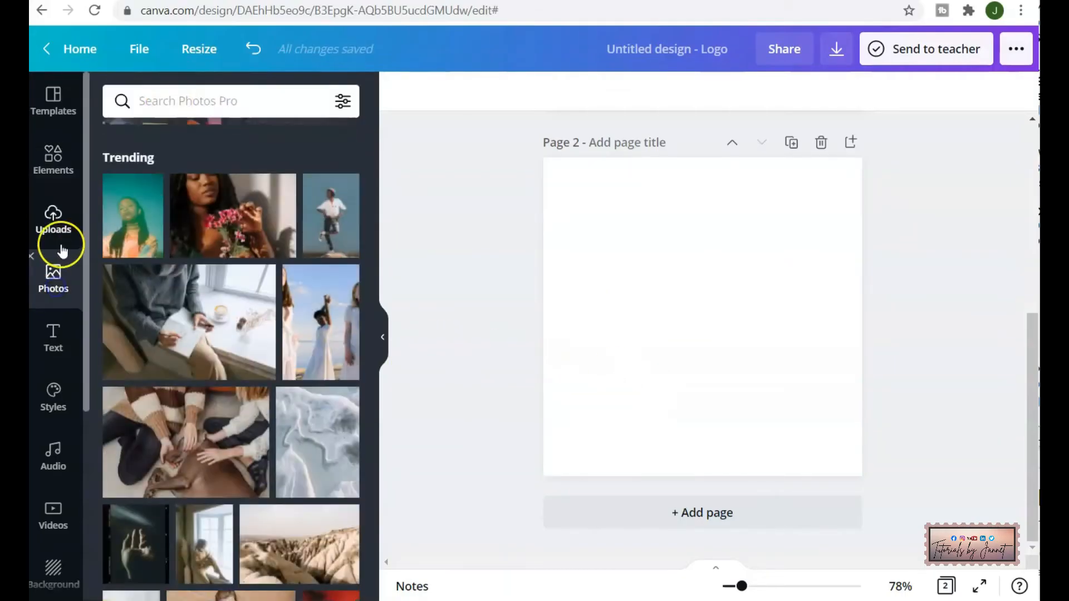
pyautogui.click(173, 92)
pyautogui.write('standing')
pyautogui.press('Return')
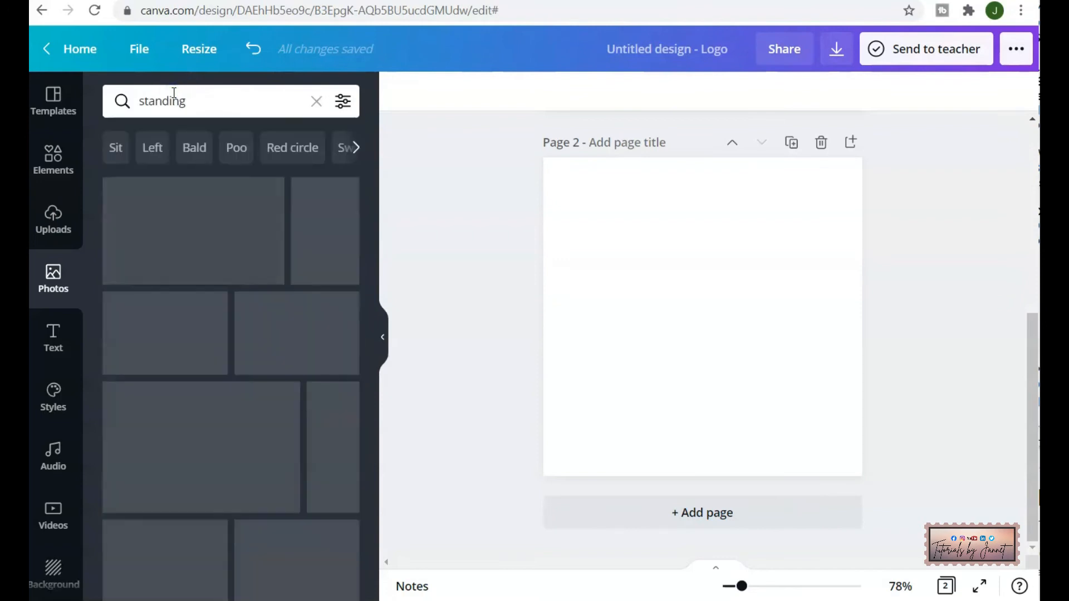
pyautogui.scroll(-10, 117, 312)
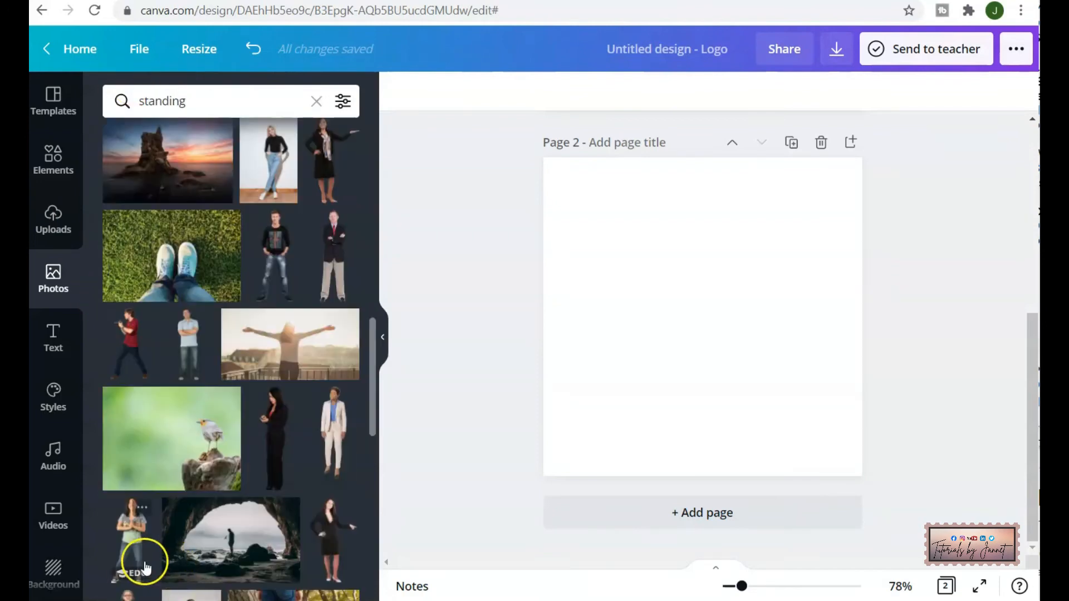
pyautogui.click(128, 559)
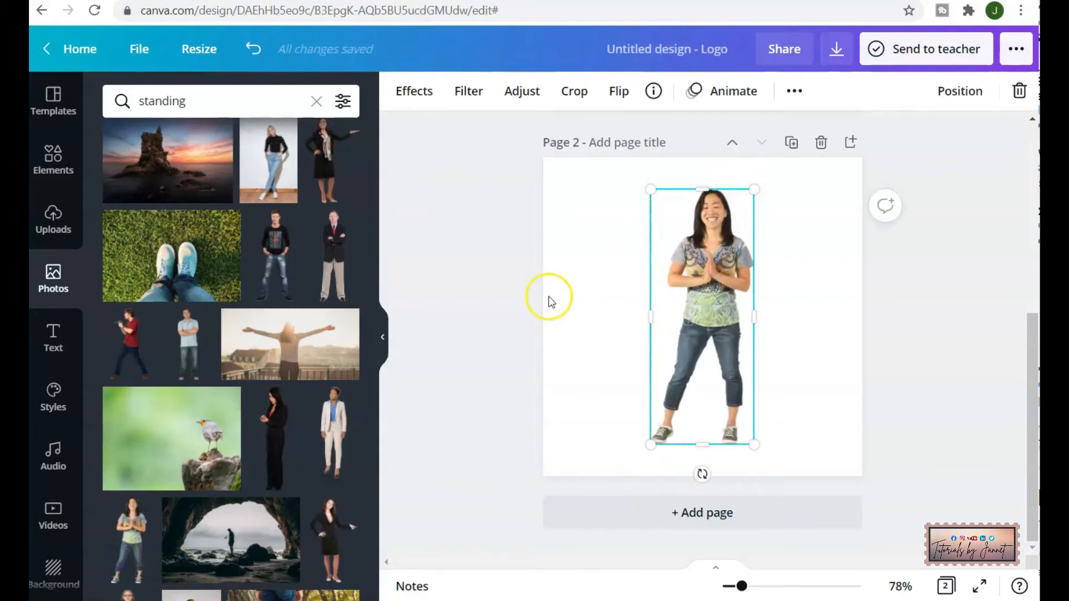
# - Search the backgrounds for "bricks" and fill page 2 with the brick wall that has a sidewalk along its base
pyautogui.click(604, 285)
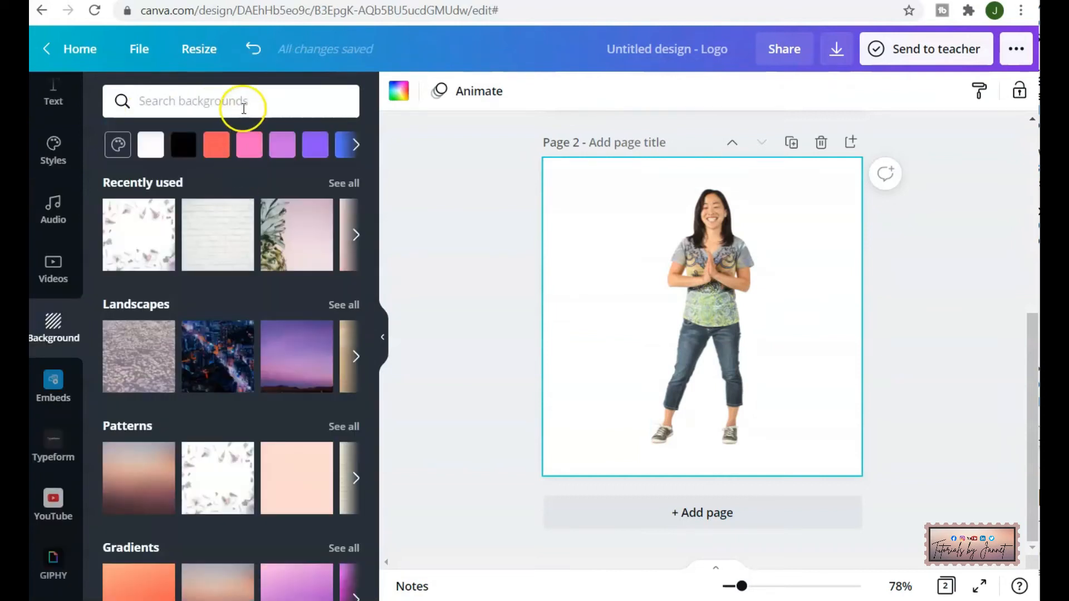
pyautogui.click(245, 103)
pyautogui.write('bricks')
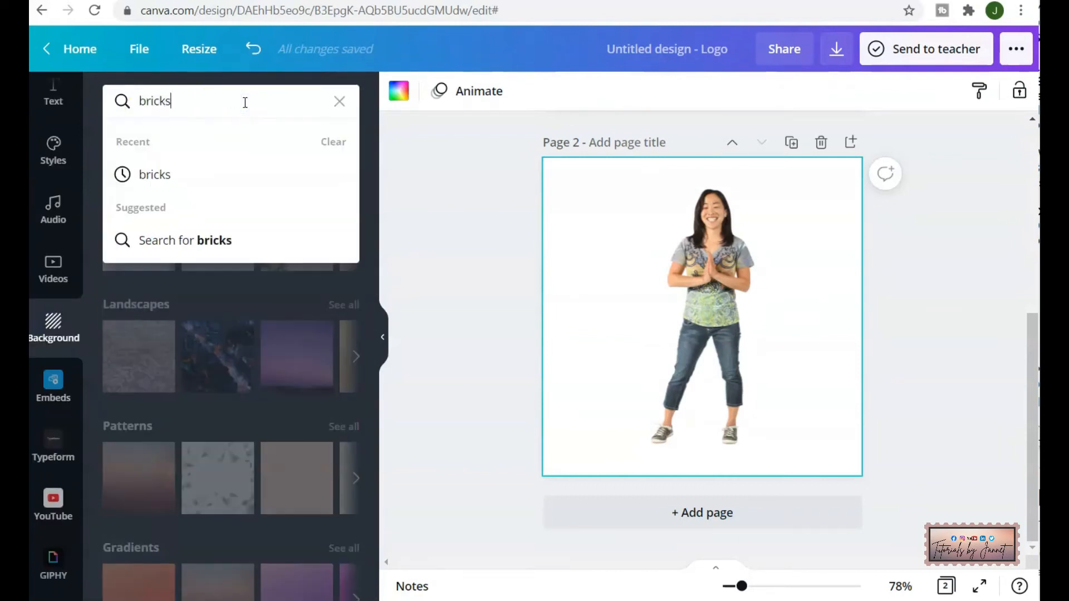
pyautogui.press('Return')
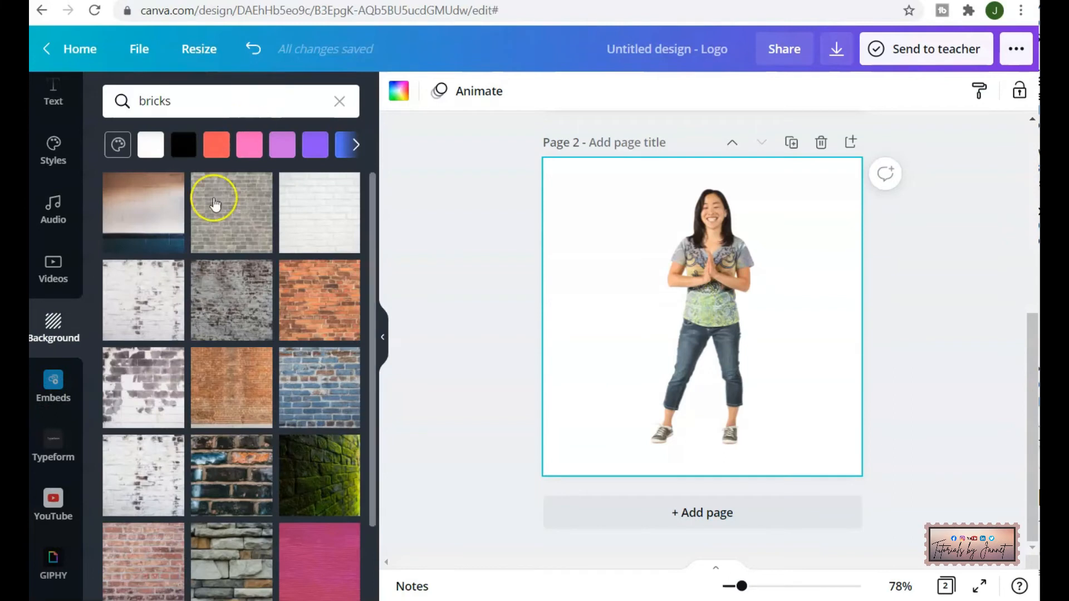
pyautogui.click(302, 299)
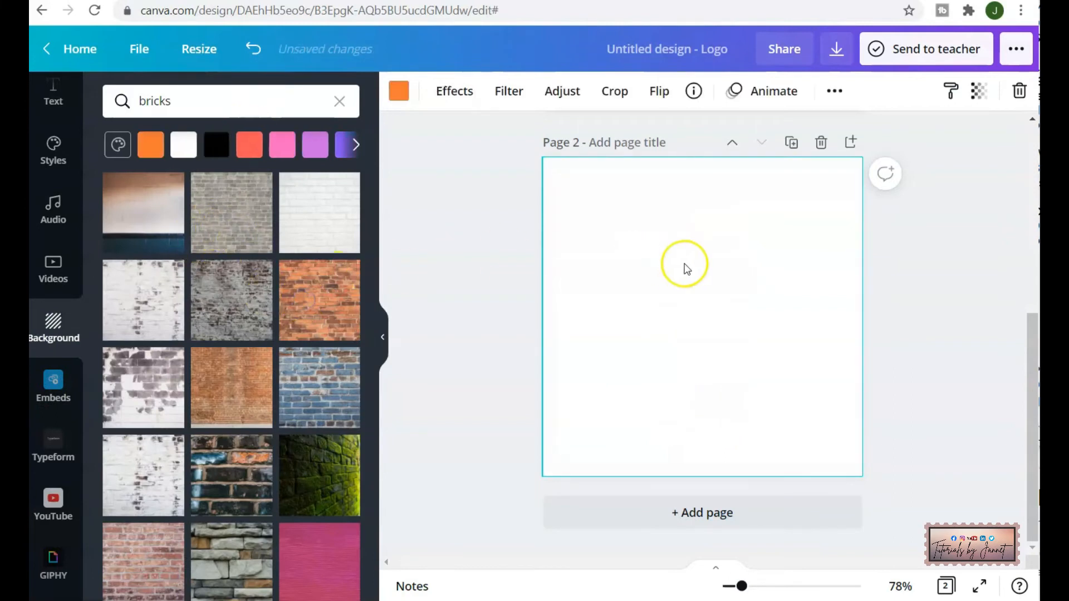
pyautogui.click(210, 294)
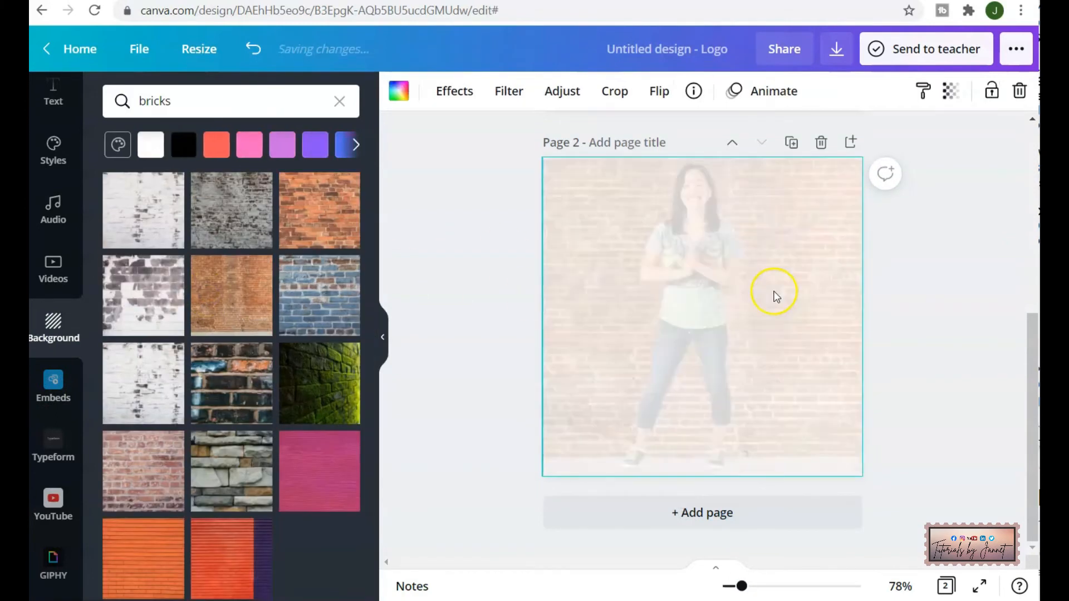
# - Resize the standing woman and place her left of the page's center with her feet on the sidewalk
pyautogui.click(741, 184)
pyautogui.moveTo(709, 339); pyautogui.dragTo(681, 351)
pyautogui.moveTo(715, 169); pyautogui.dragTo(701, 210)
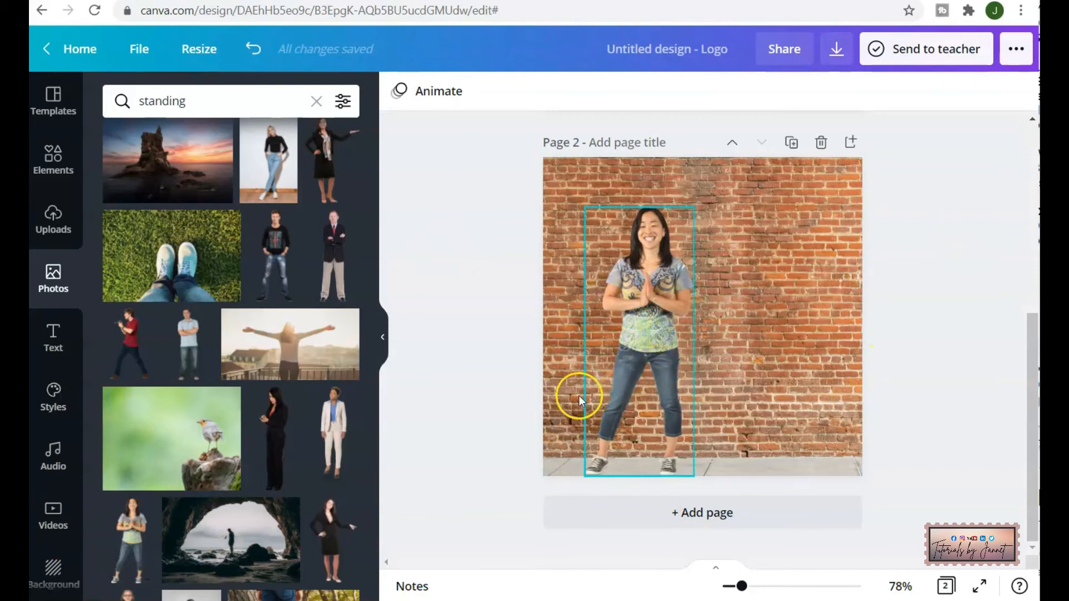
# - Apply the Backdrop shadow effect to the standing woman and set its vertical angle to 34
pyautogui.click(646, 334)
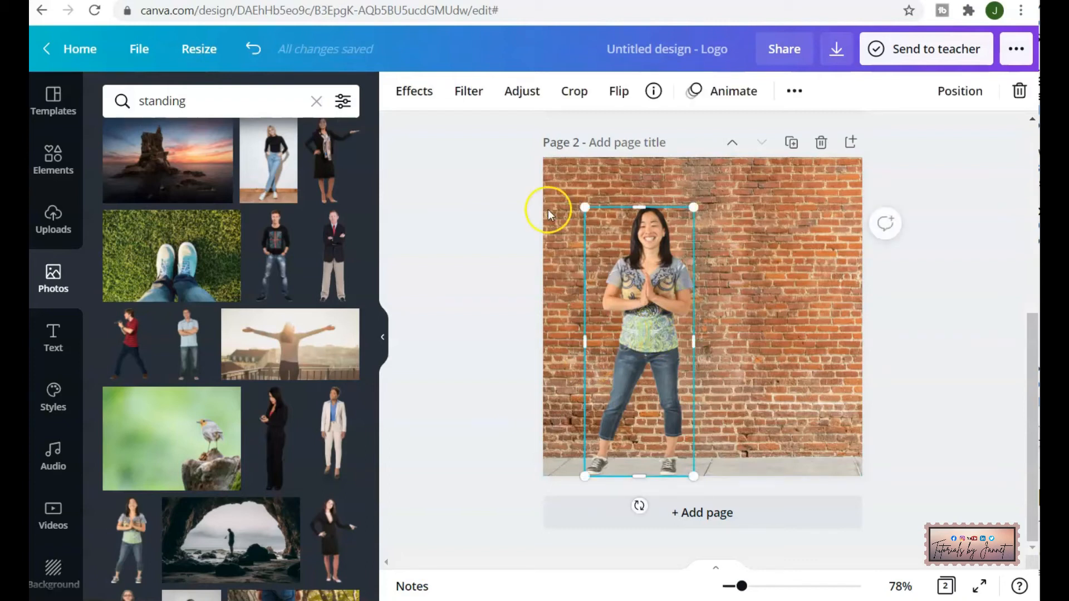
pyautogui.click(417, 96)
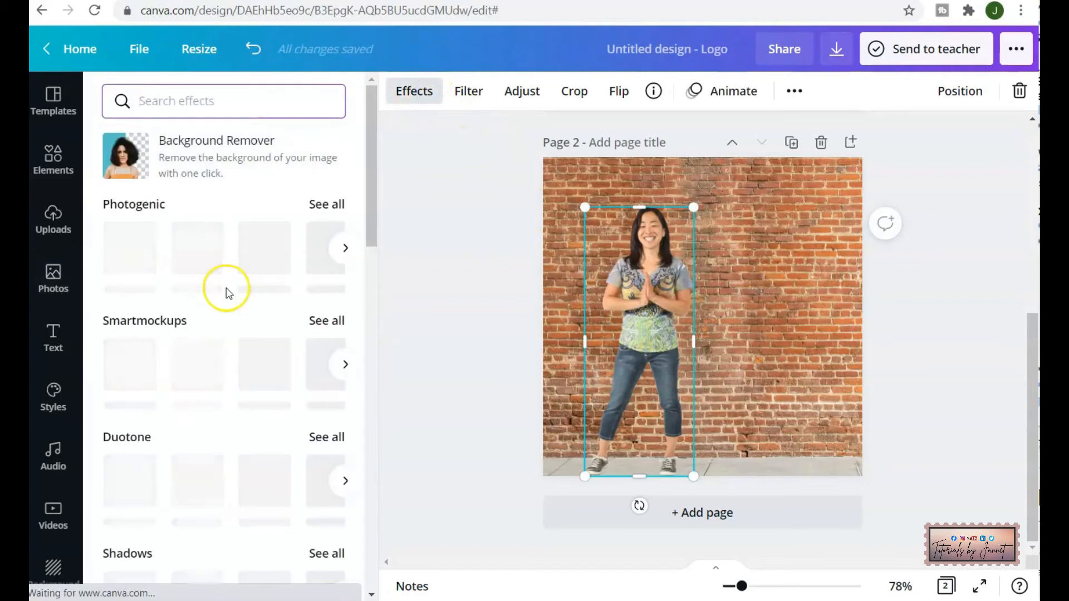
pyautogui.scroll(-5, 175, 374)
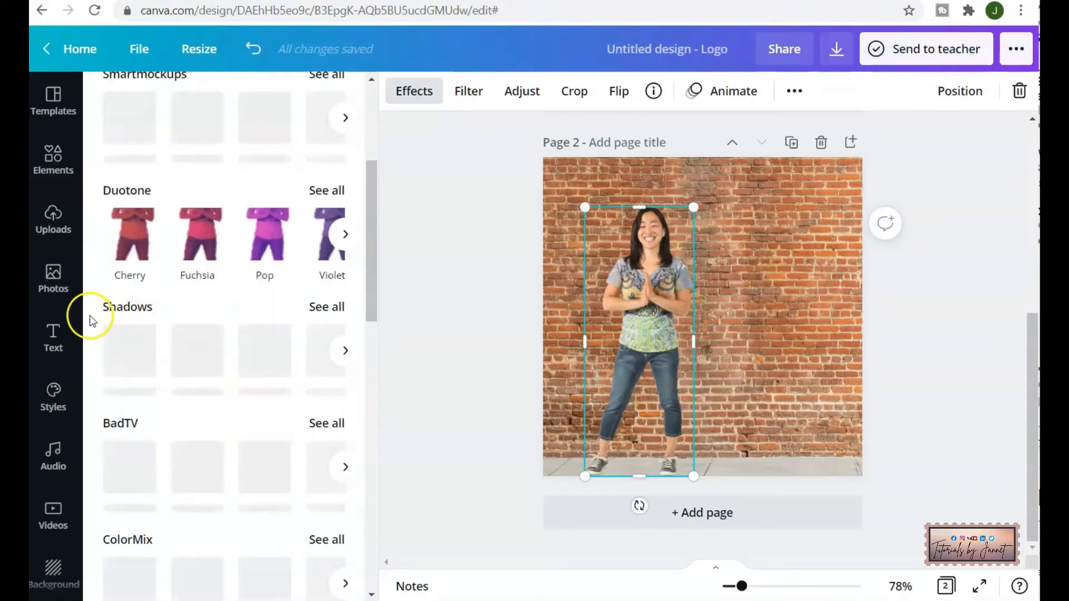
pyautogui.click(335, 310)
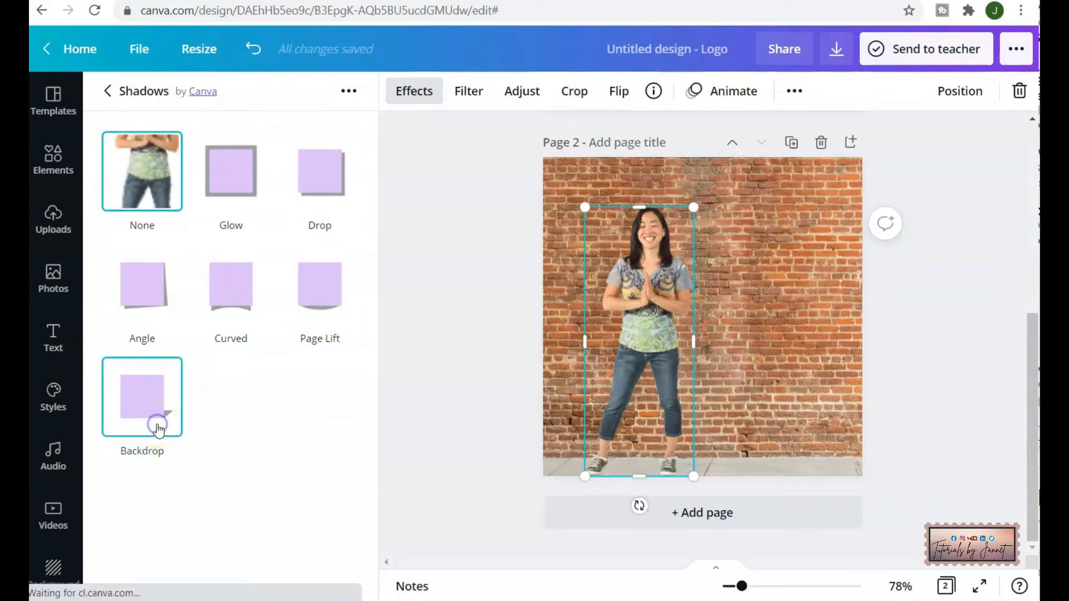
pyautogui.click(156, 424)
pyautogui.click(148, 405)
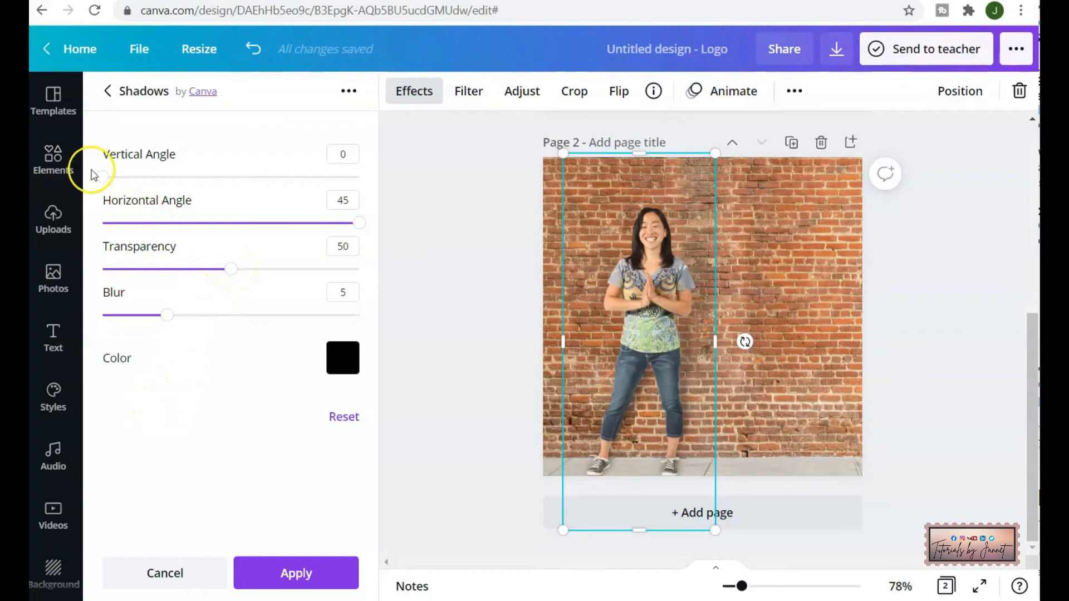
pyautogui.moveTo(103, 177); pyautogui.dragTo(112, 217)
pyautogui.moveTo(239, 235); pyautogui.dragTo(202, 224)
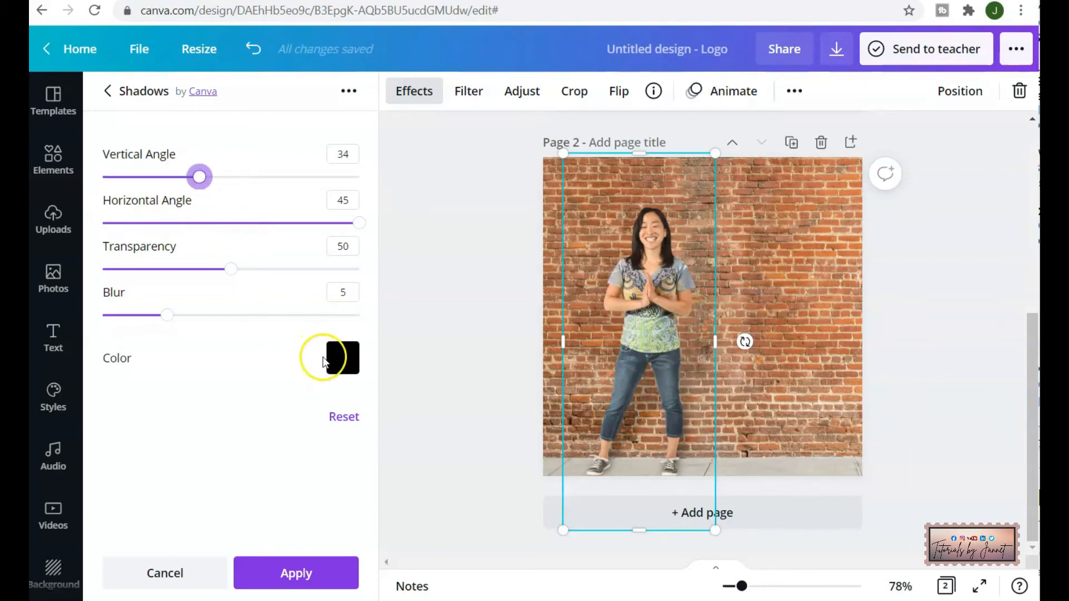
# - Try white, blue, orange and dark gray as the Backdrop shadow's color and return it to black
pyautogui.click(340, 361)
pyautogui.click(540, 209)
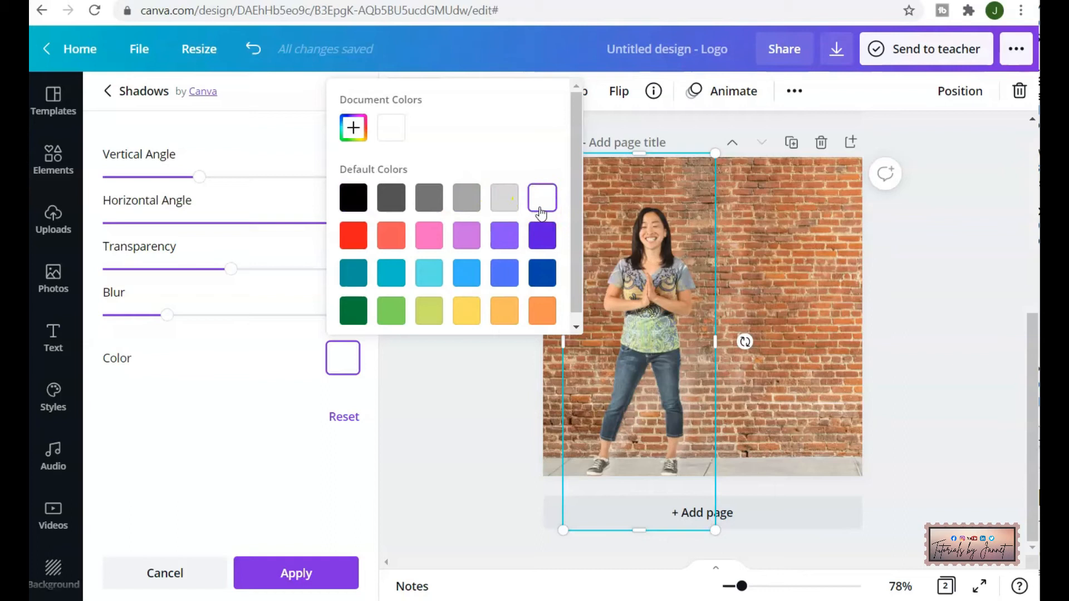
pyautogui.click(532, 281)
pyautogui.click(543, 324)
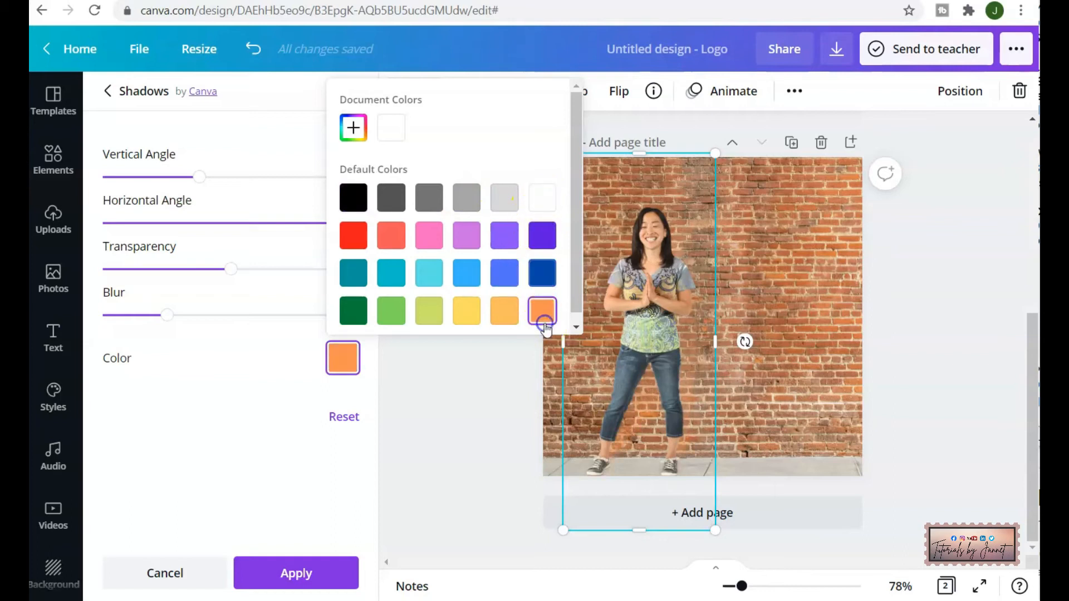
pyautogui.click(354, 198)
pyautogui.click(391, 197)
pyautogui.click(354, 198)
pyautogui.click(193, 178)
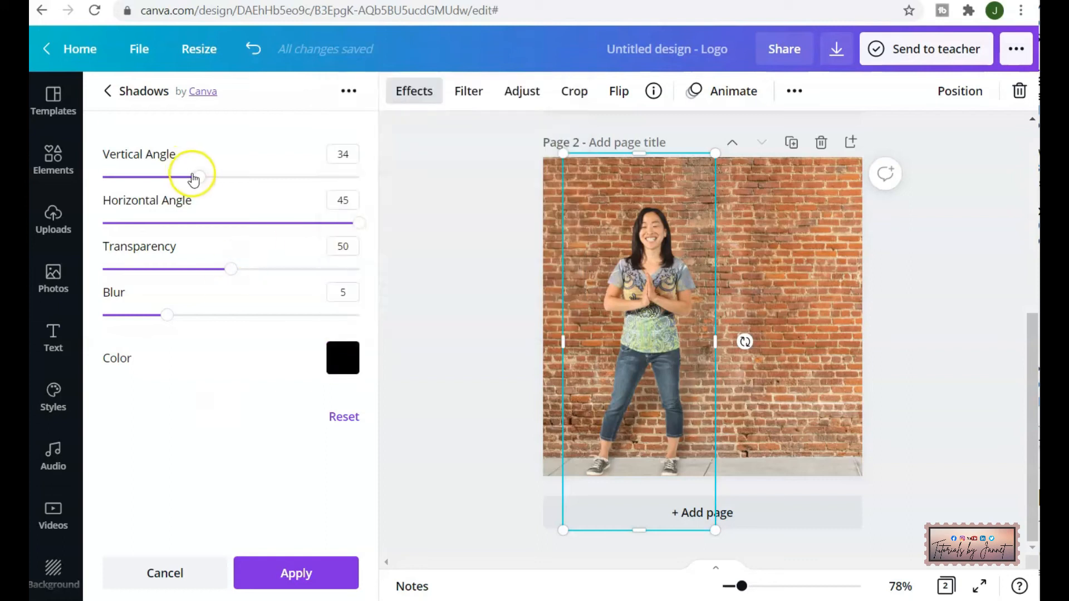
# - Set the Backdrop shadow's vertical angle to 75 and transparency to 85, trying other horizontal angles but keeping 45
pyautogui.moveTo(199, 179); pyautogui.dragTo(317, 203)
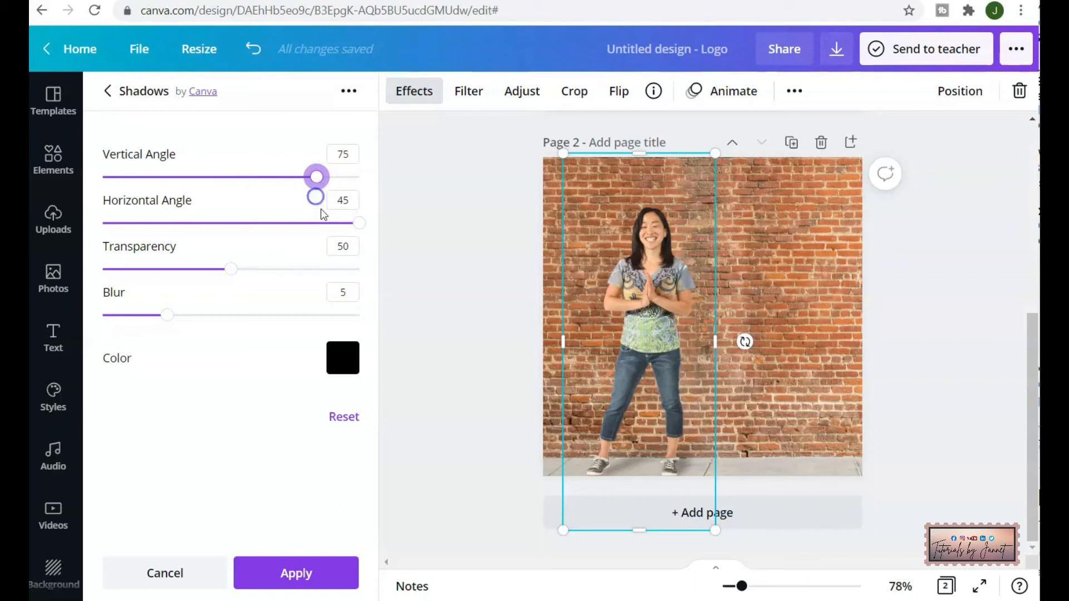
pyautogui.moveTo(355, 229); pyautogui.dragTo(158, 246)
pyautogui.moveTo(231, 269); pyautogui.dragTo(346, 287)
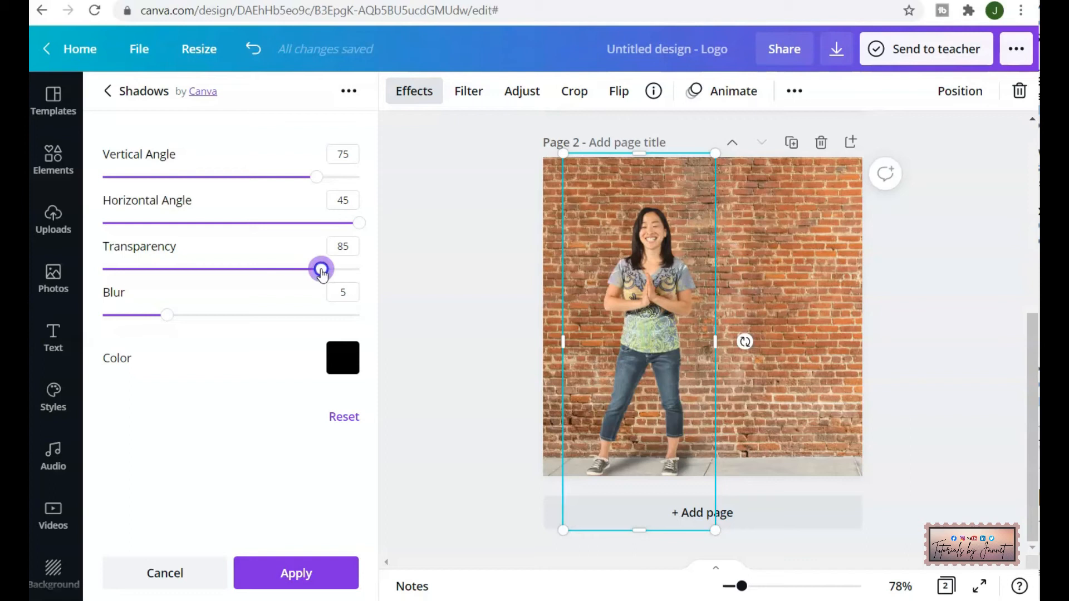
# - Set the Backdrop shadow's blur to 6 and vertical angle to 7, and leave the effect settings
pyautogui.moveTo(167, 315); pyautogui.dragTo(65, 279)
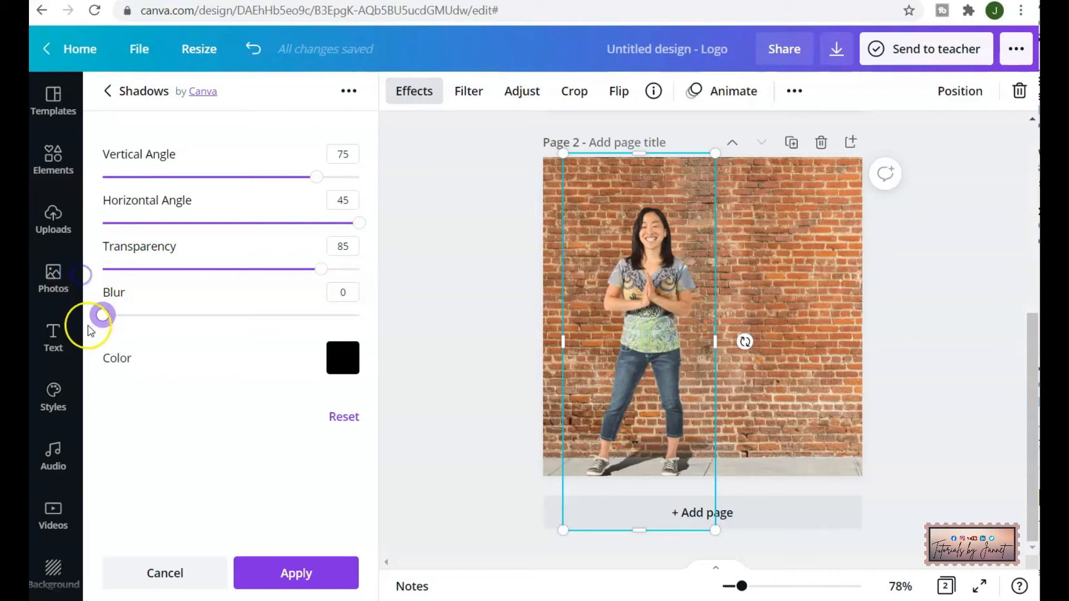
pyautogui.moveTo(109, 327); pyautogui.dragTo(134, 324)
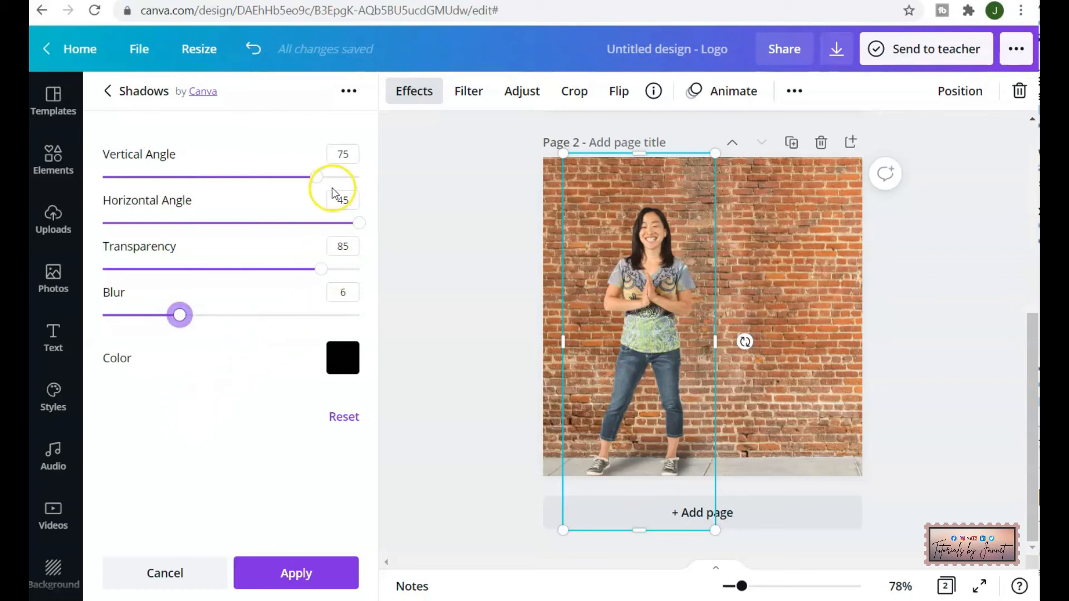
pyautogui.moveTo(318, 184); pyautogui.dragTo(123, 162)
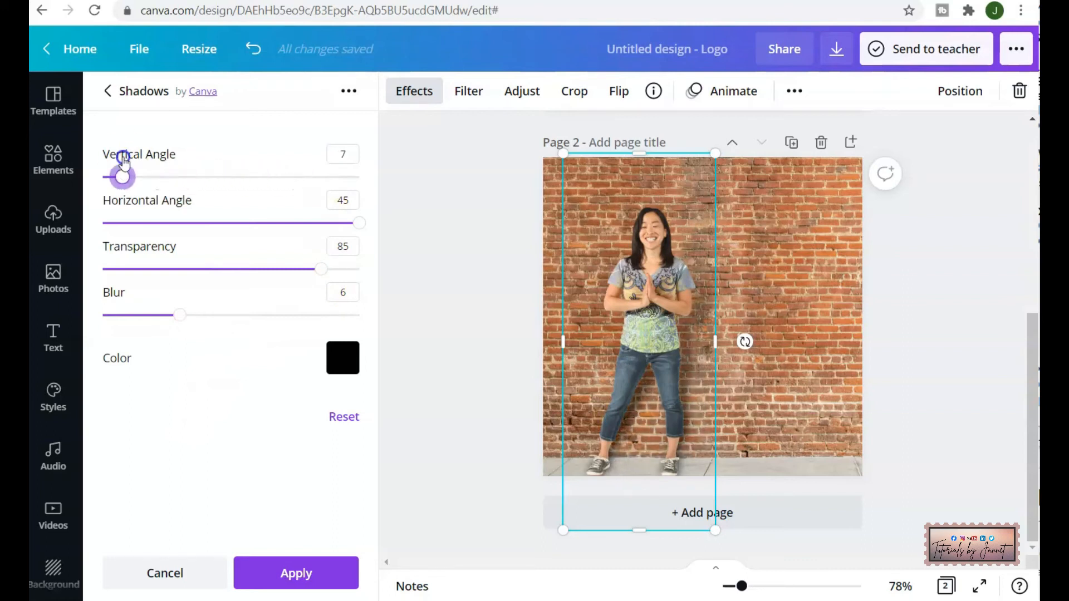
pyautogui.click(948, 412)
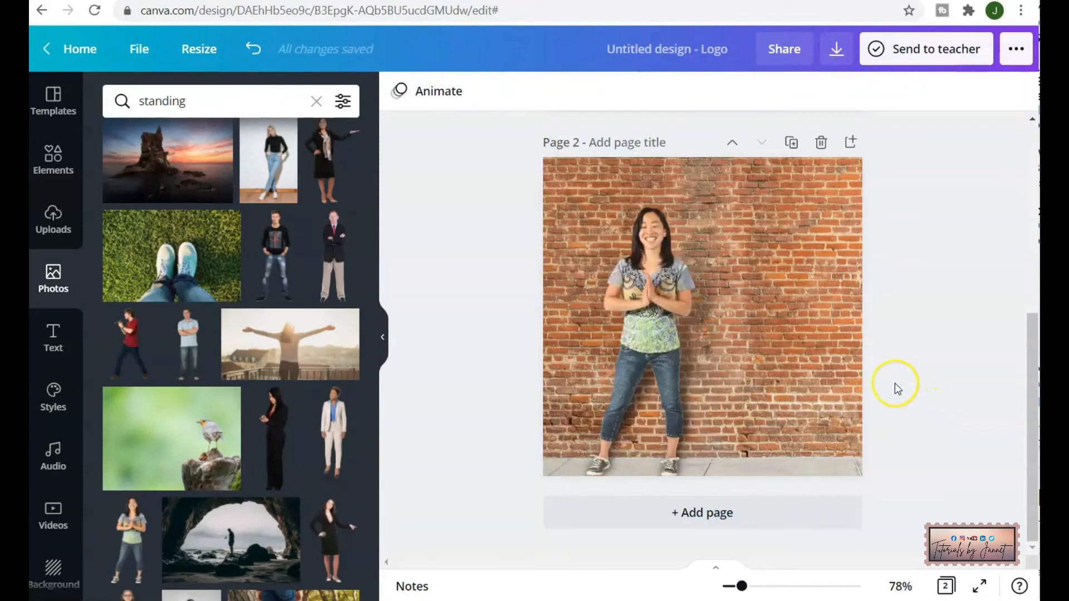
# - Search the photo library for "tree" while on the blank page 3
pyautogui.scroll(5, 763, 508)
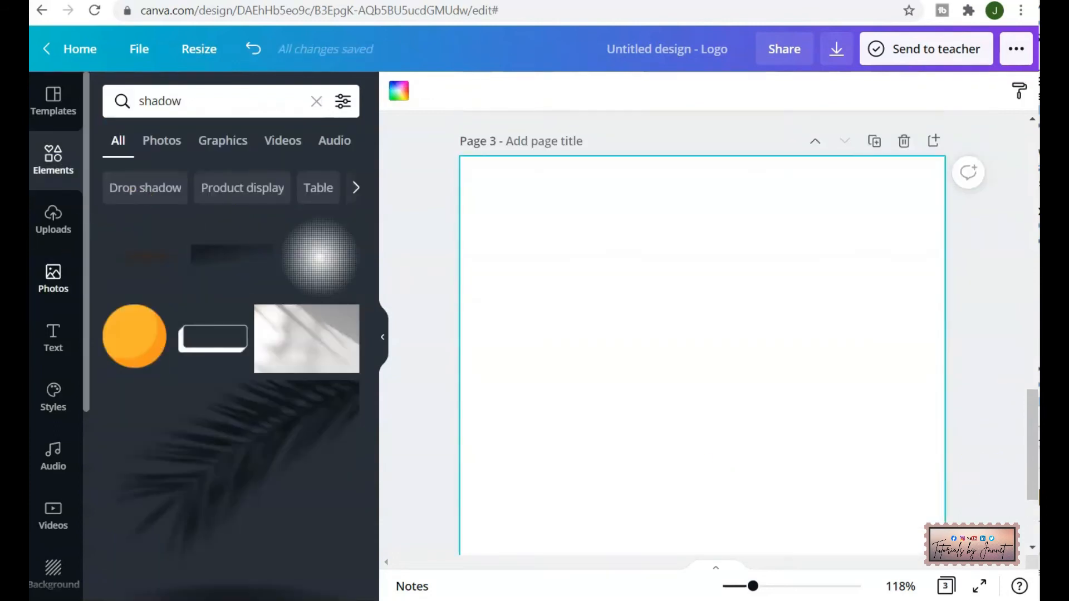
pyautogui.click(52, 281)
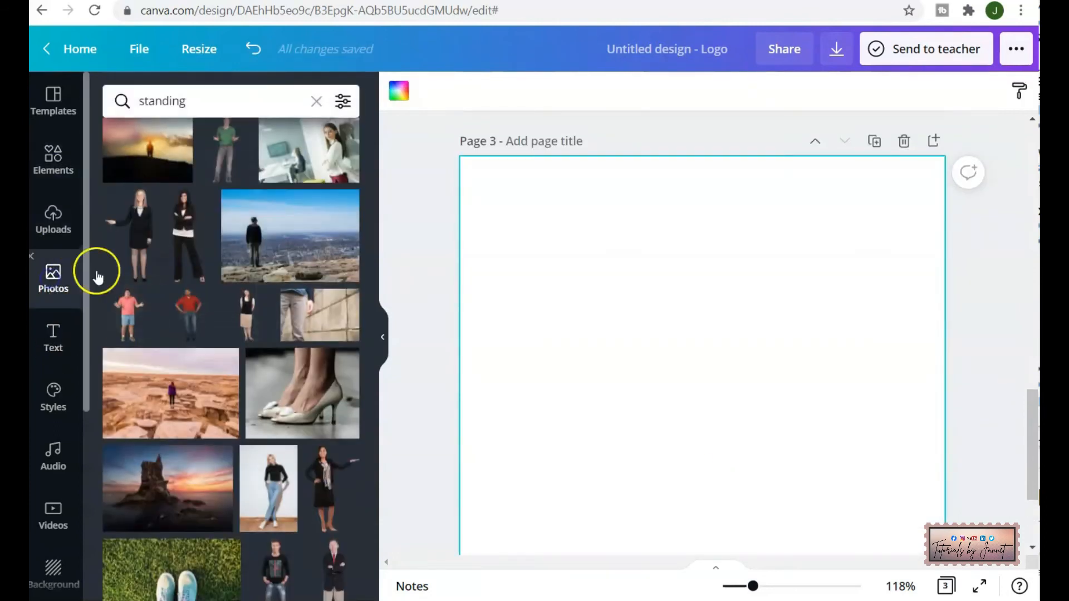
pyautogui.click(318, 101)
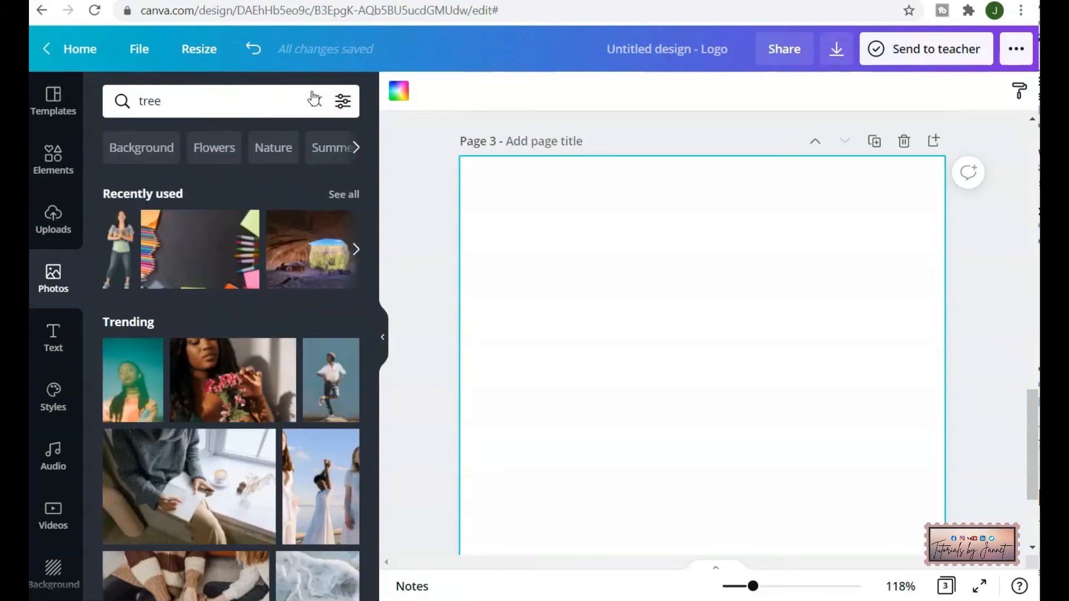
pyautogui.press('Return')
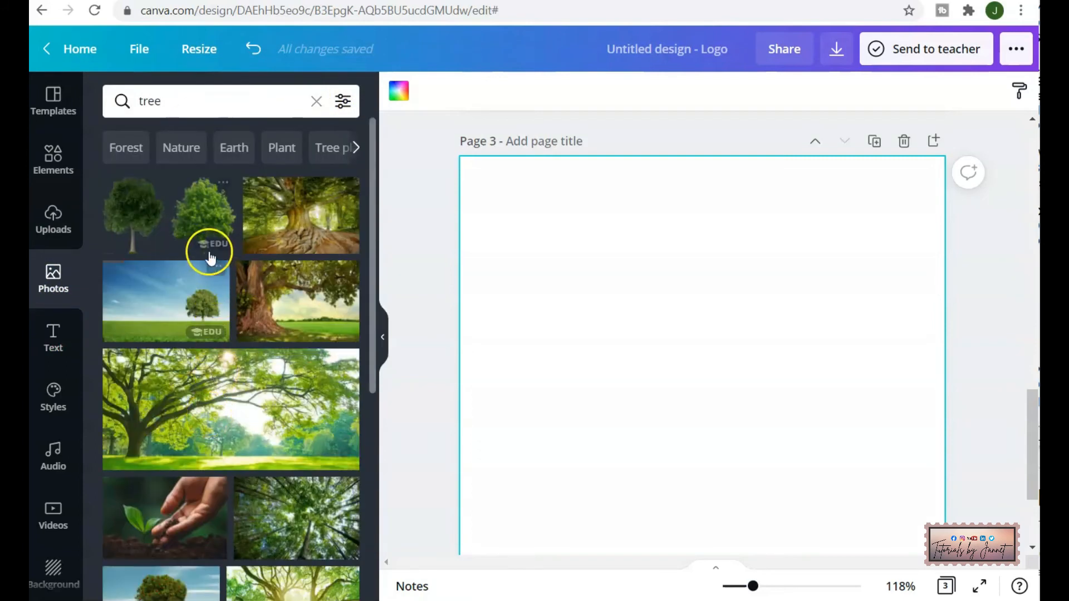
# - Add the photo of the round leafy tree on white to page 3 and crop its bottom edge at the trunk's base
pyautogui.scroll(-1, 164, 345)
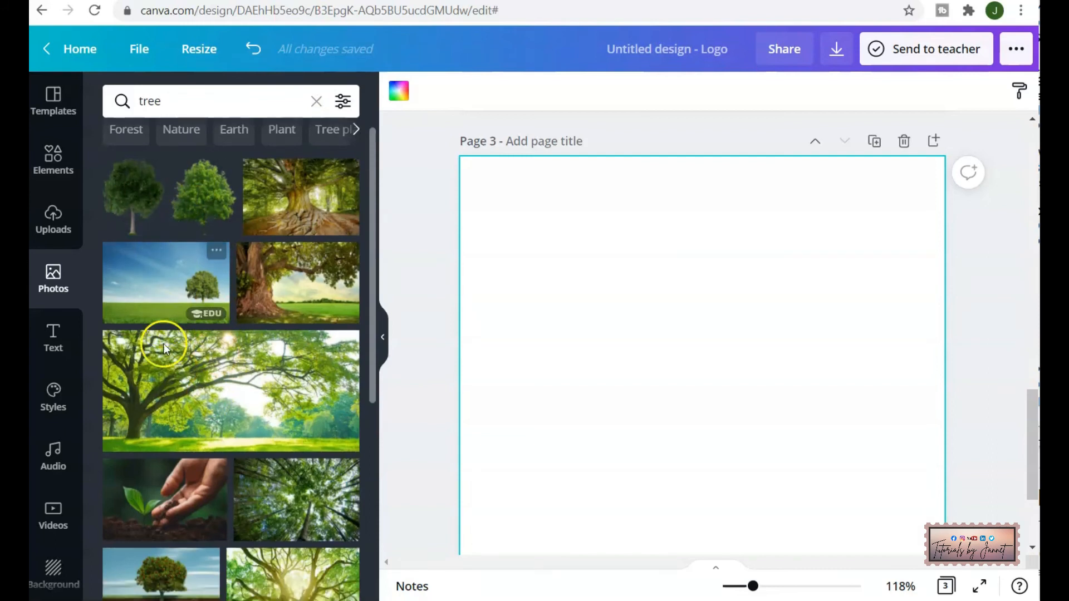
pyautogui.scroll(-10, 164, 345)
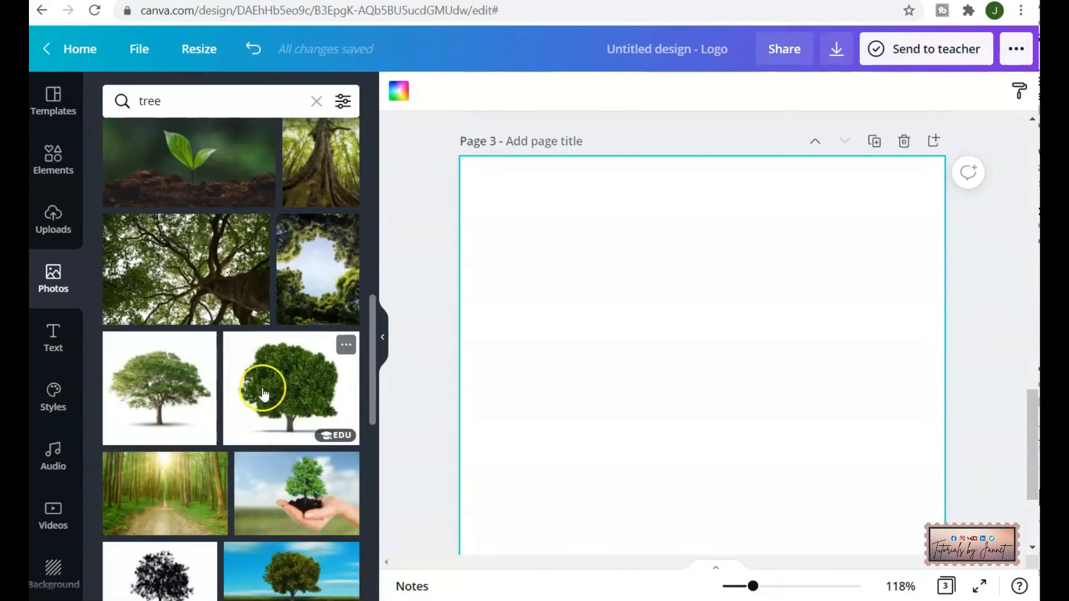
pyautogui.click(264, 395)
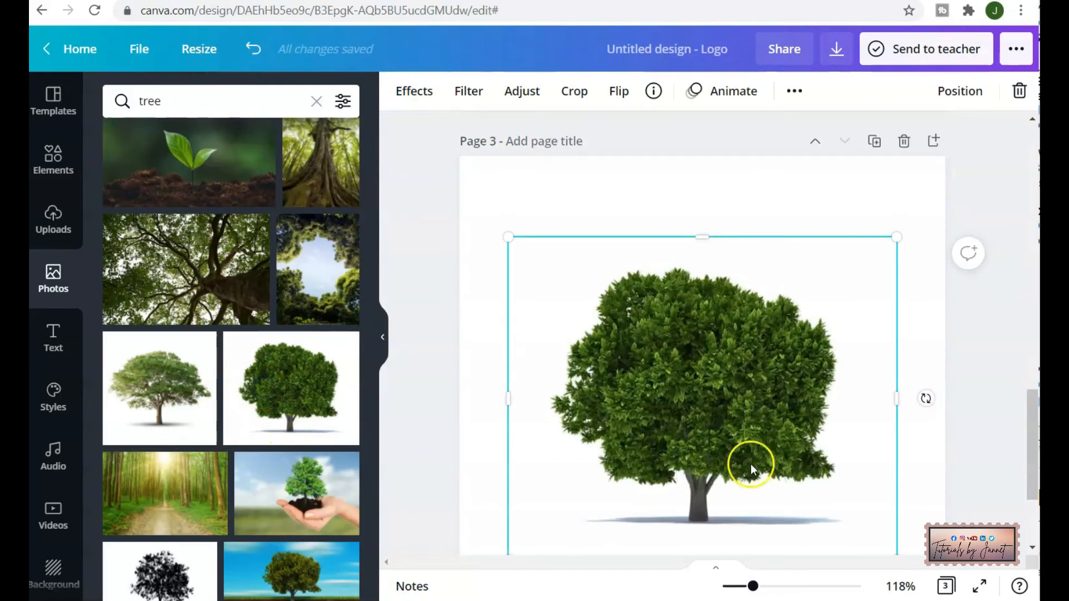
pyautogui.scroll(-1, 722, 510)
pyautogui.scroll(-2, 722, 510)
pyautogui.moveTo(700, 395); pyautogui.dragTo(707, 352)
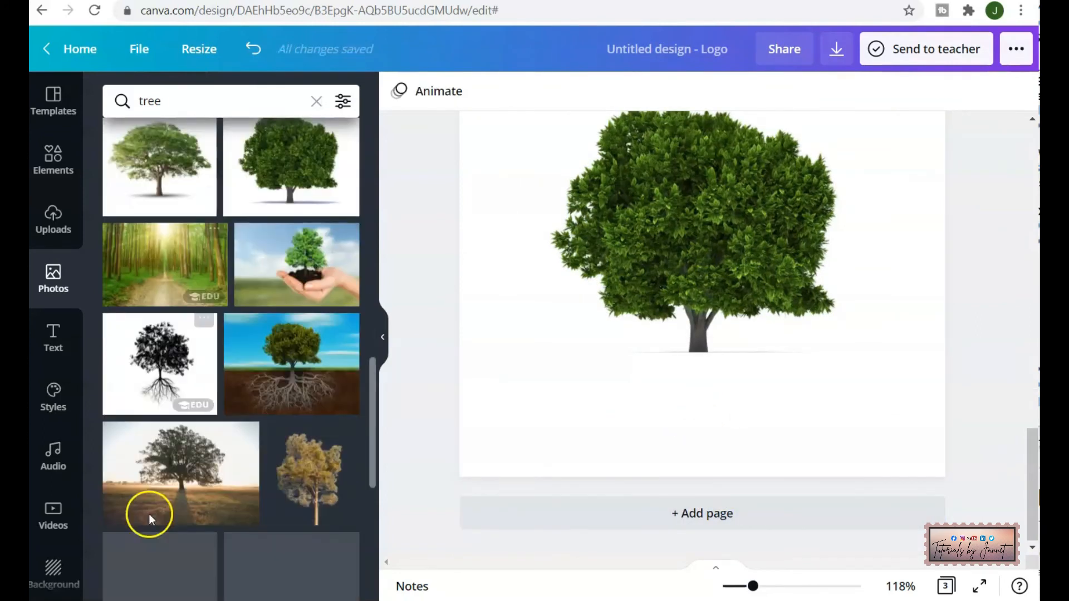
# - Add the photo of a bare tree on a grassy field along the page's bottom, enlarged to page width and cropped to the grass strip
pyautogui.scroll(-5, 149, 513)
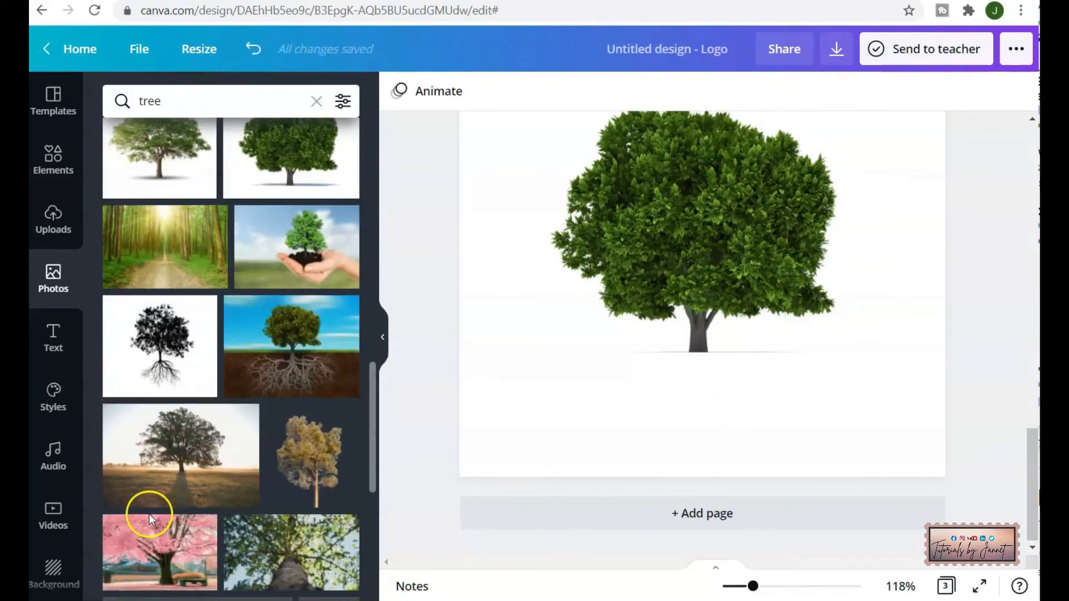
pyautogui.scroll(-10, 151, 520)
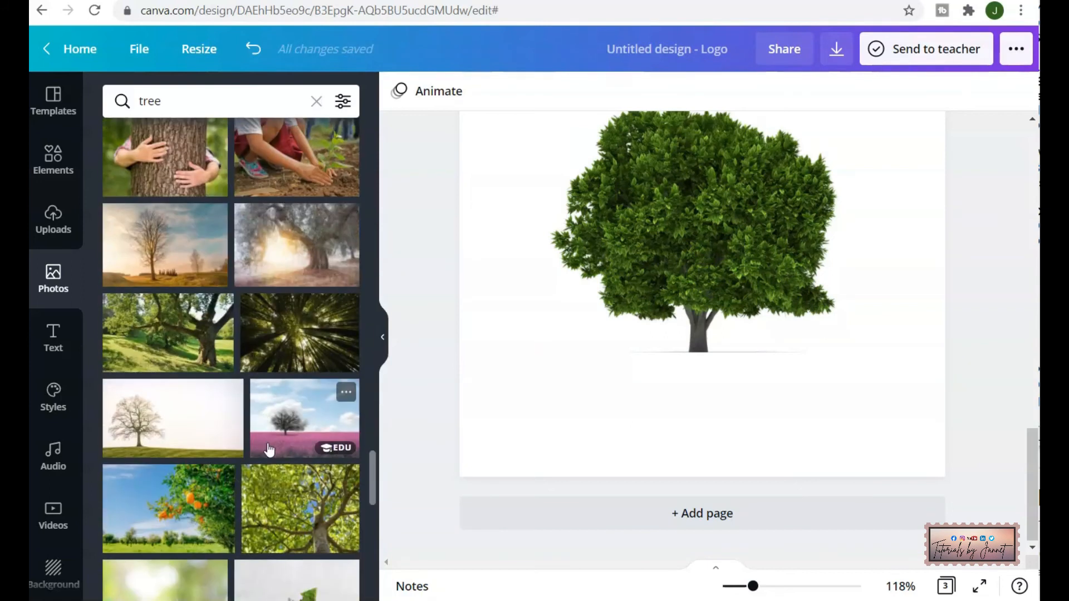
pyautogui.click(182, 455)
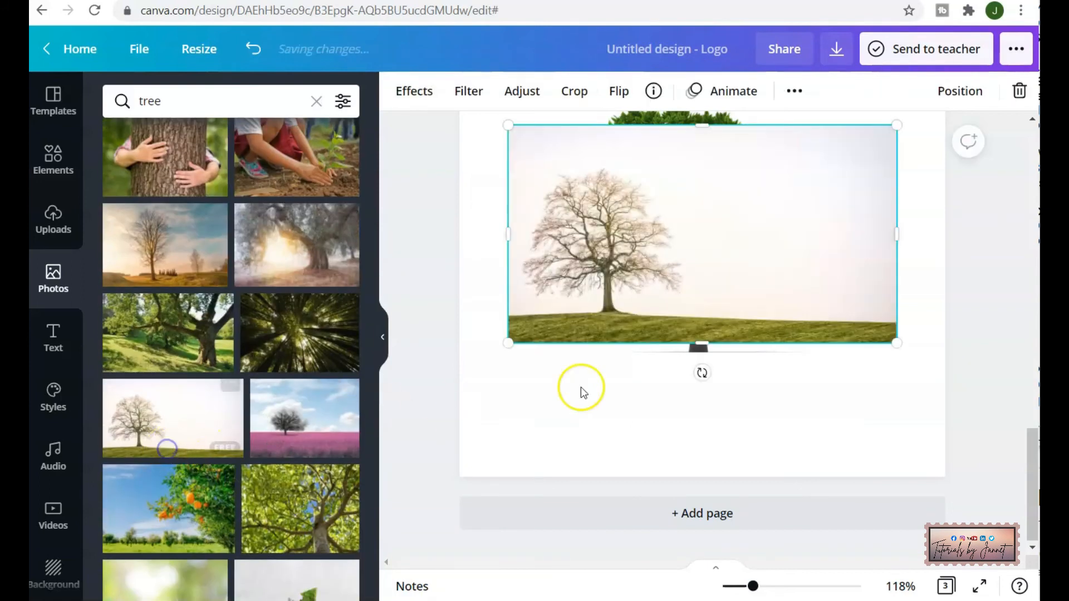
pyautogui.moveTo(657, 269); pyautogui.dragTo(640, 446)
pyautogui.moveTo(874, 427); pyautogui.dragTo(943, 386)
pyautogui.moveTo(724, 467); pyautogui.dragTo(726, 427)
pyautogui.moveTo(700, 436); pyautogui.dragTo(699, 475)
pyautogui.click(981, 335)
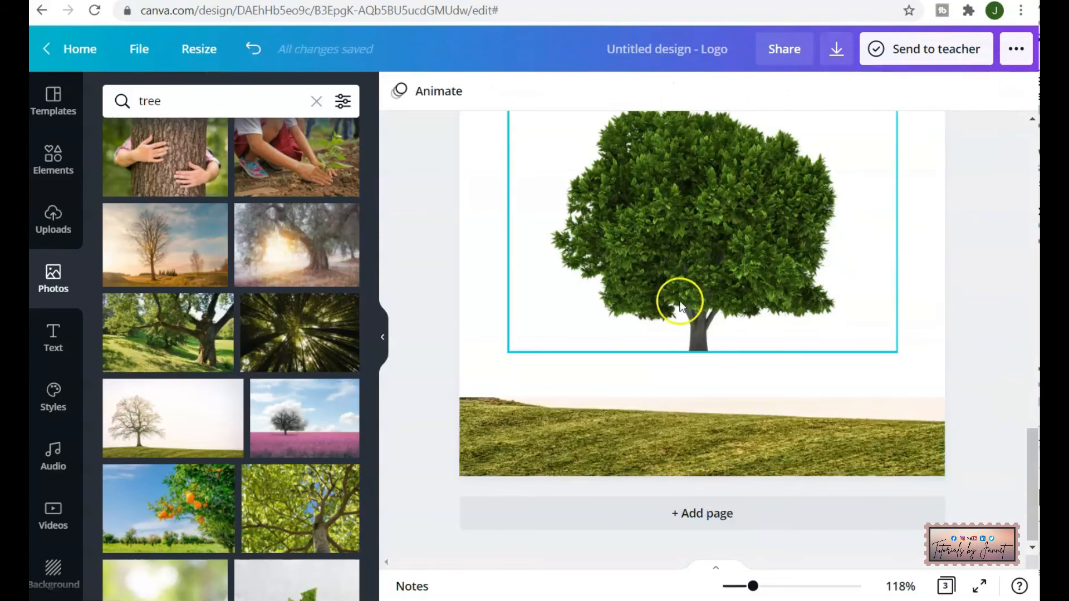
# - Shrink the leafy tree photo and move it down onto the grass
pyautogui.click(691, 351)
pyautogui.moveTo(901, 358); pyautogui.dragTo(797, 257)
pyautogui.moveTo(671, 191); pyautogui.dragTo(735, 286)
# - Bring the leafy tree photo in front of the grass and remove its background with Background Remover
pyautogui.click(960, 91)
pyautogui.click(701, 275)
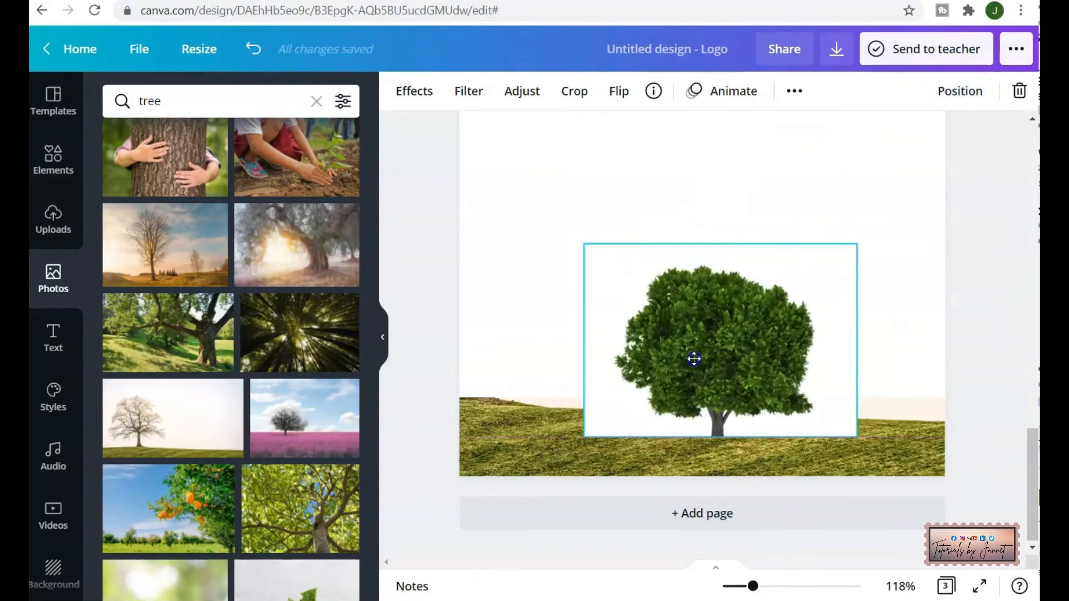
pyautogui.click(412, 91)
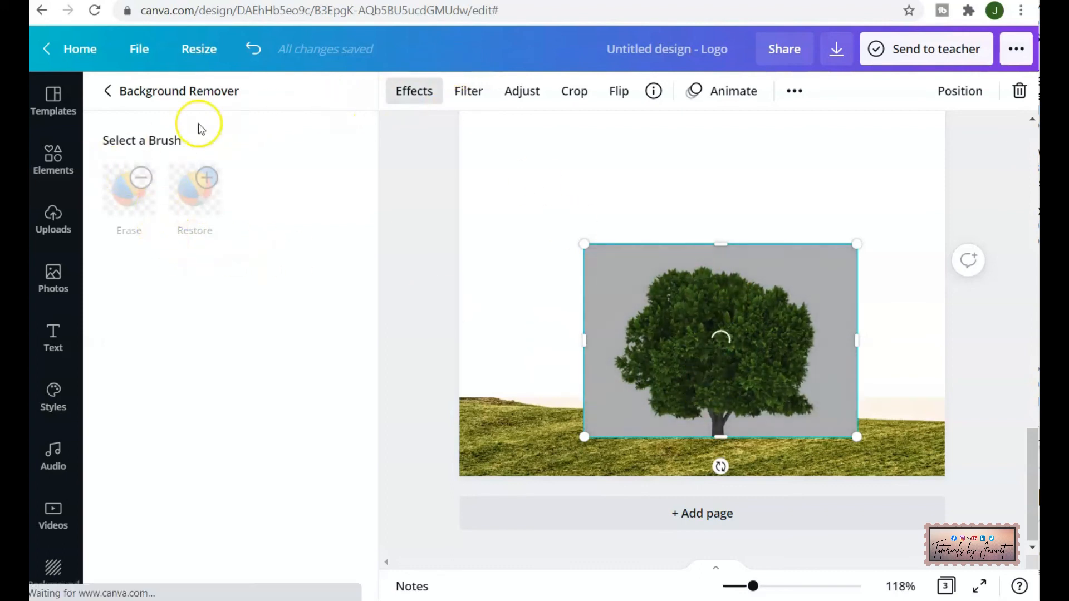
# - Search the photos for "tree" and add the tall dark green tree cutout to the page
pyautogui.click(53, 276)
pyautogui.click(250, 90)
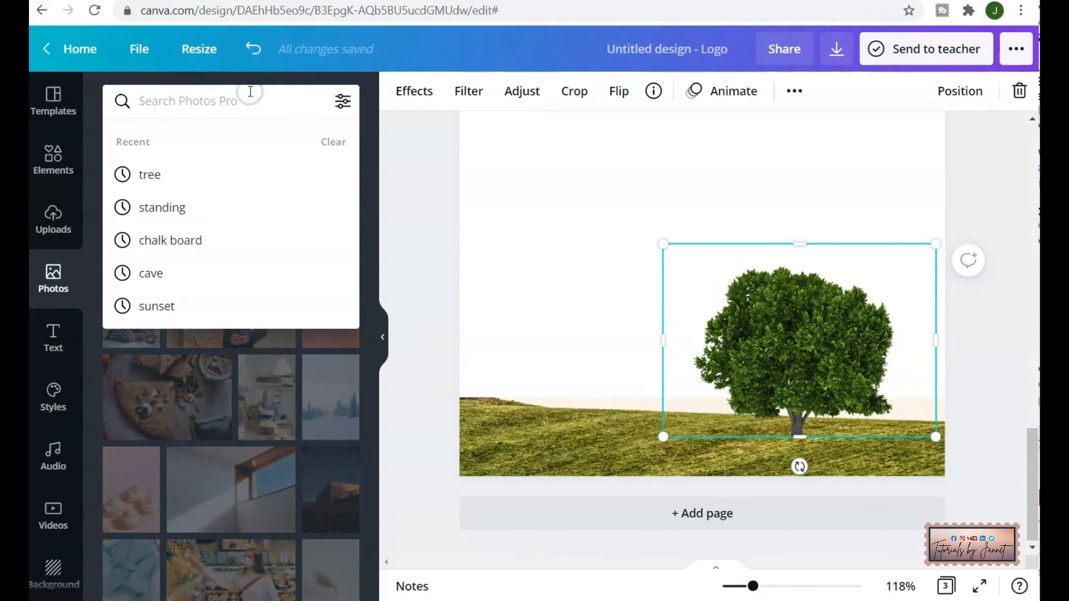
pyautogui.write('tree')
pyautogui.press('Return')
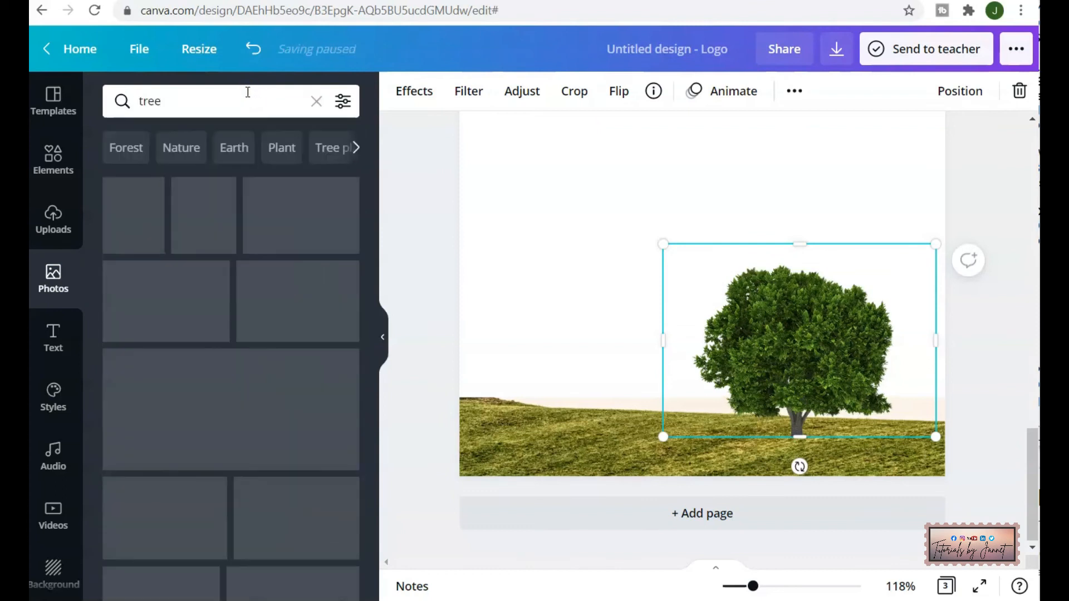
pyautogui.click(133, 226)
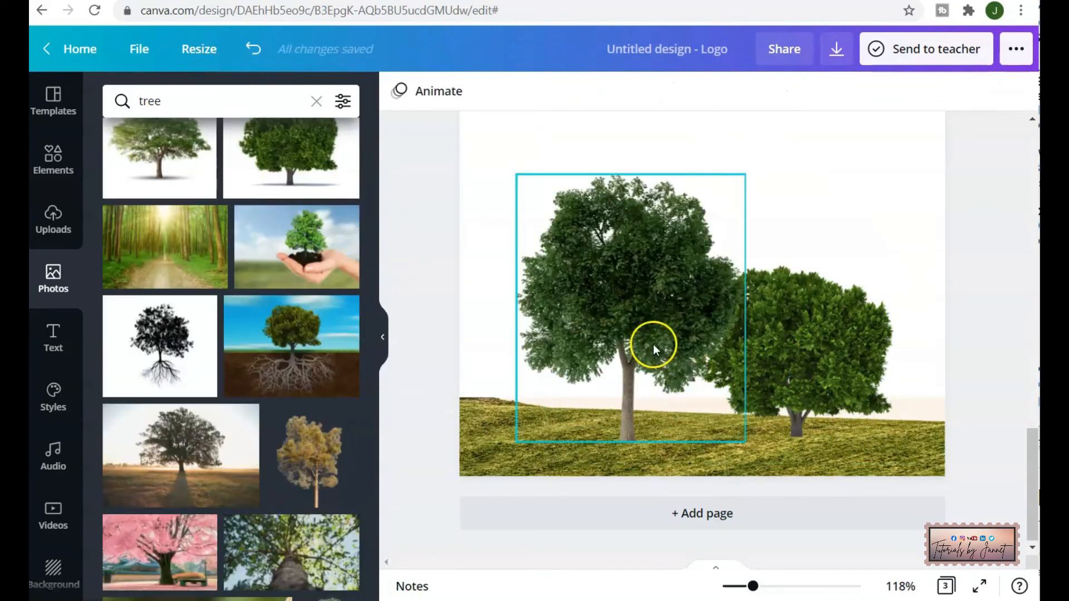
# - Move the tall tree to the page's left edge with its trunk standing low on the grass
pyautogui.moveTo(654, 343); pyautogui.dragTo(608, 342)
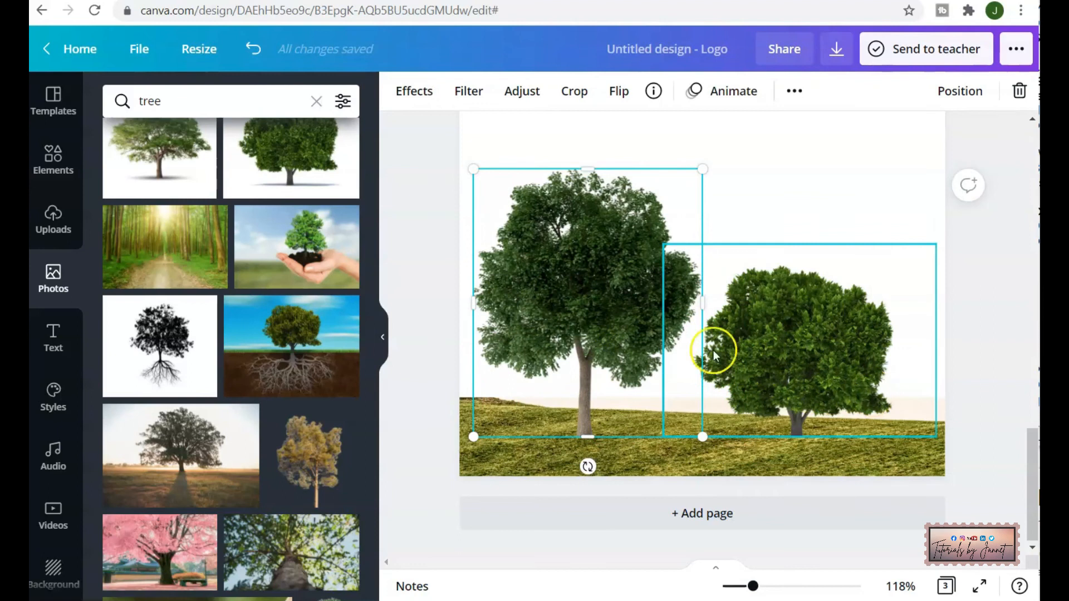
pyautogui.moveTo(551, 298); pyautogui.dragTo(540, 317)
pyautogui.click(422, 390)
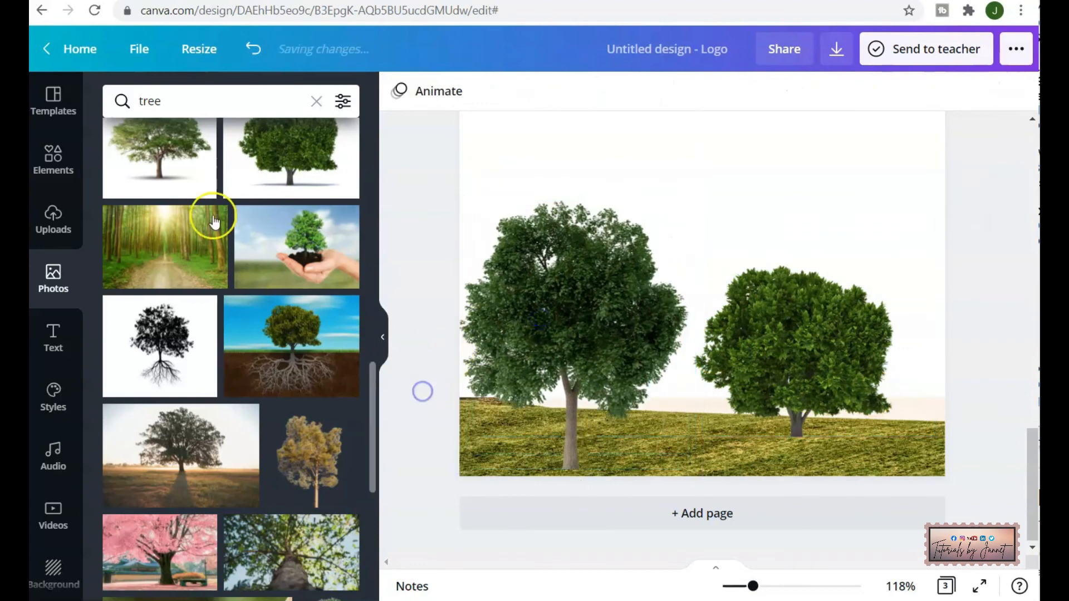
# - Add the wide, soft black oval shadow from the shadow elements to the page
pyautogui.click(54, 160)
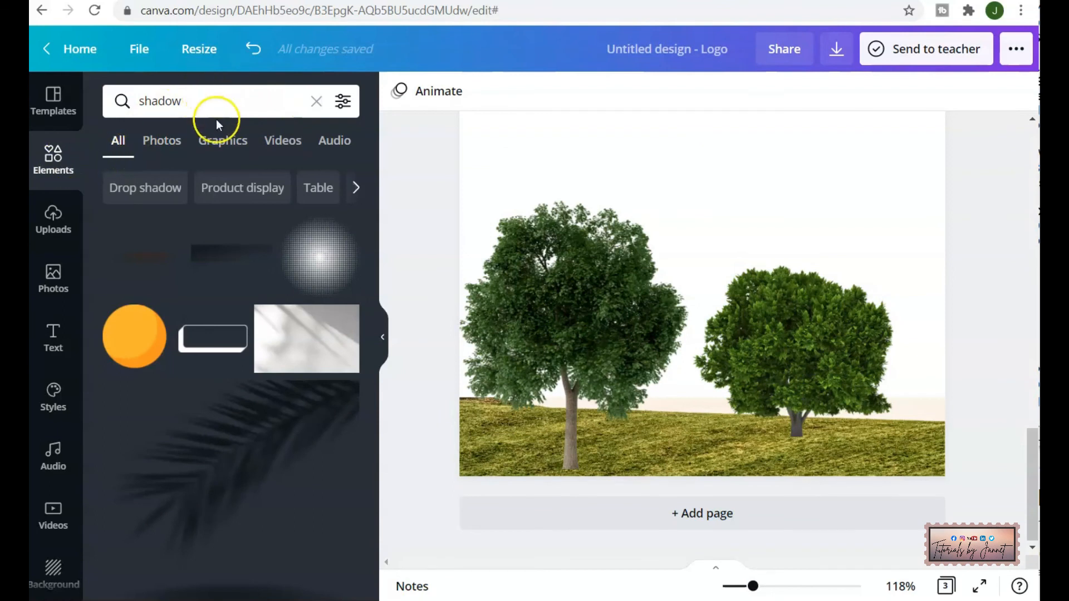
pyautogui.scroll(-7, 205, 405)
pyautogui.scroll(7, 207, 408)
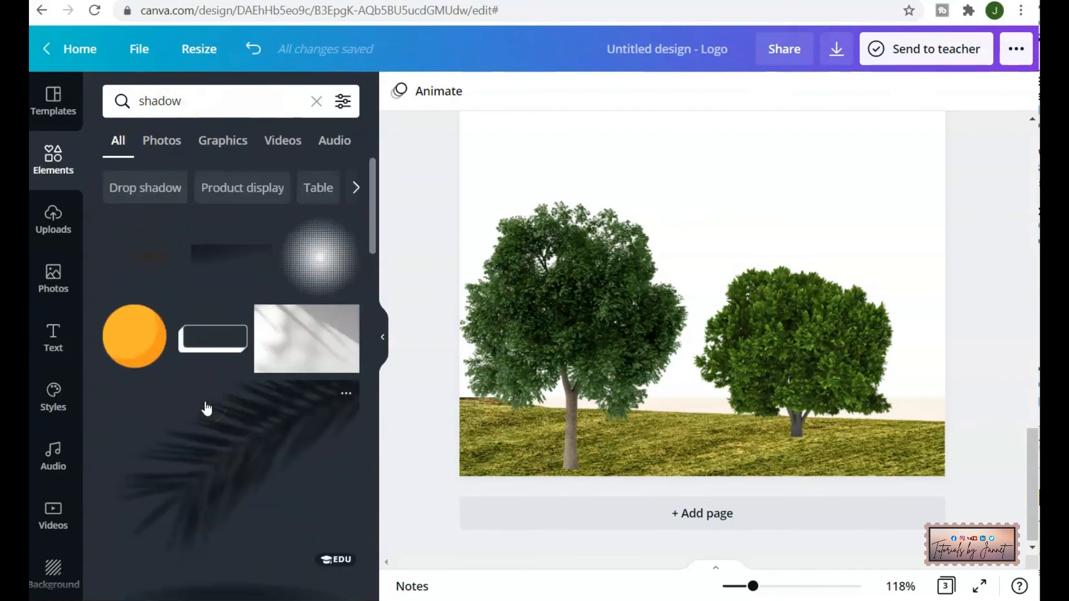
pyautogui.scroll(-3, 203, 396)
pyautogui.click(196, 434)
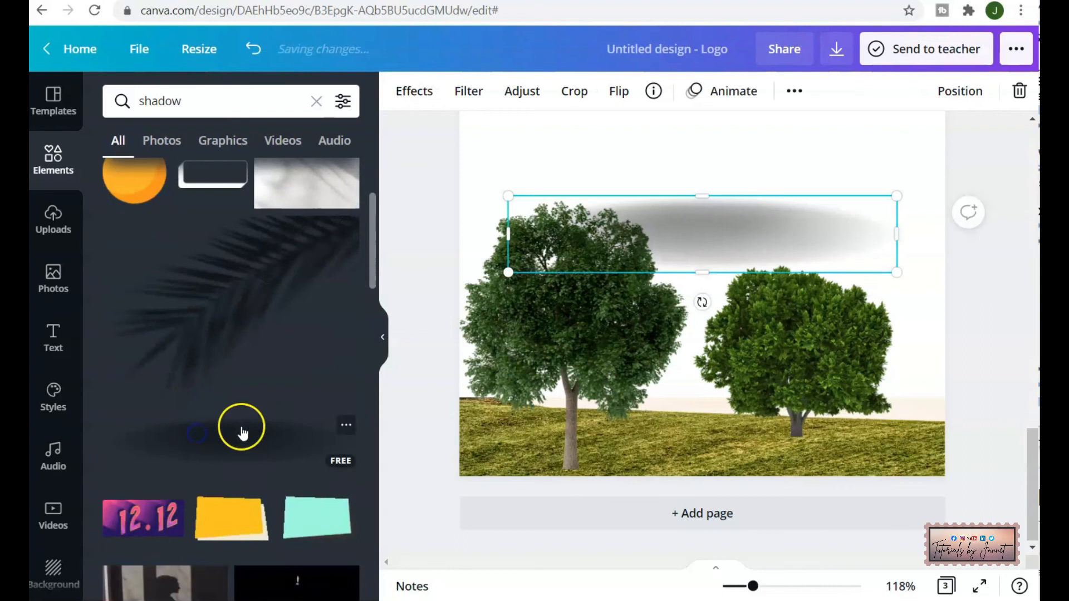
# - Shrink the oval shadow, tilt it upward to the right, and lay it on the grass beside the tall tree's trunk
pyautogui.moveTo(675, 215); pyautogui.dragTo(742, 406)
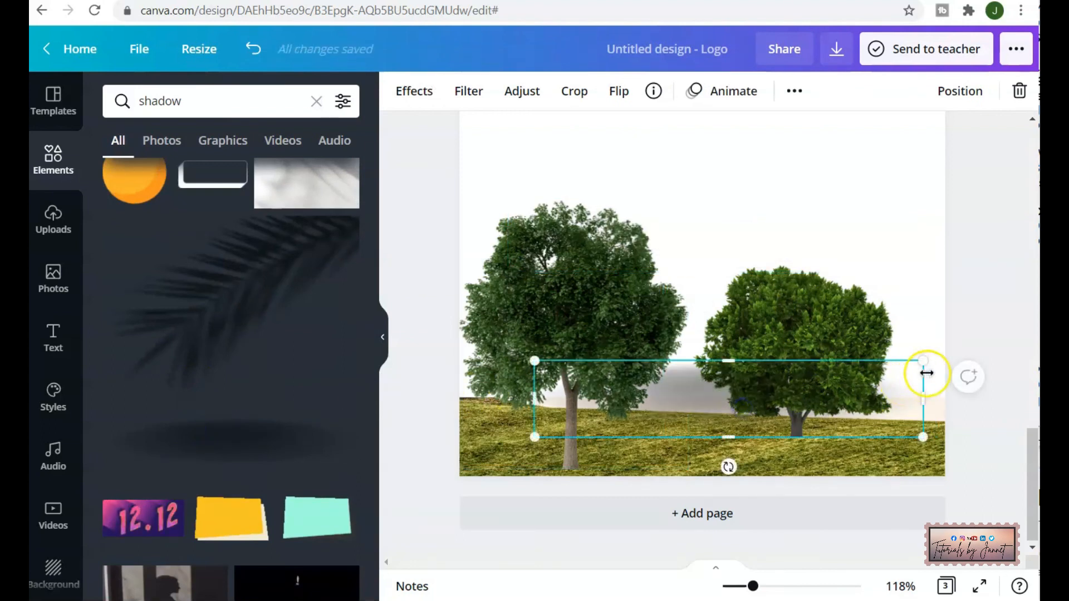
pyautogui.moveTo(919, 365); pyautogui.dragTo(677, 377)
pyautogui.moveTo(597, 467); pyautogui.dragTo(613, 482)
pyautogui.moveTo(628, 425)
pyautogui.mouseDown()
pyautogui.moveTo(708, 422)
pyautogui.moveTo(673, 448)
pyautogui.moveTo(639, 439)
pyautogui.mouseUp()
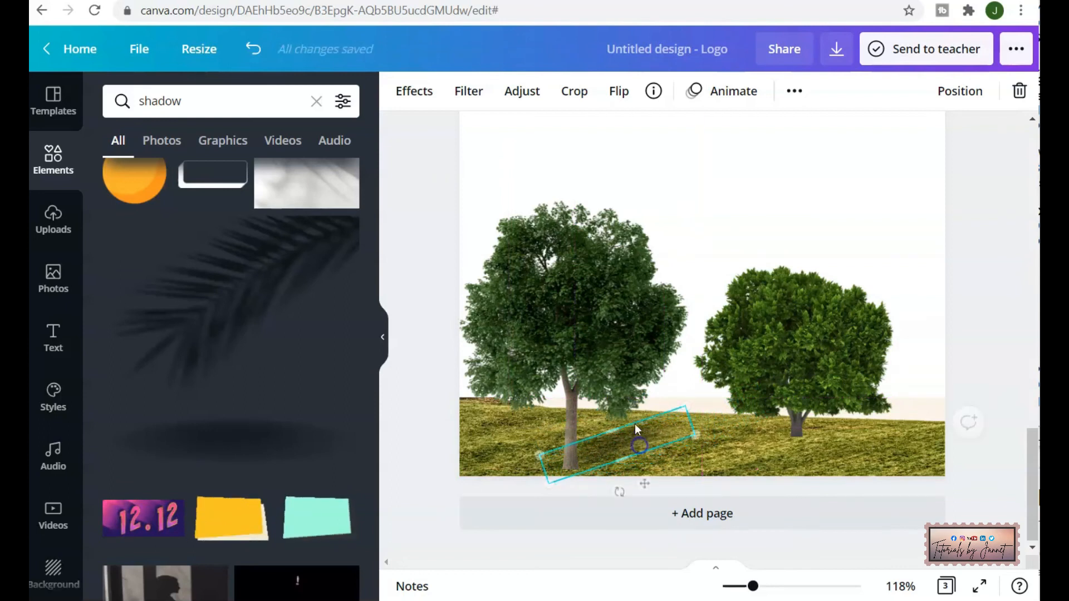
pyautogui.click(1002, 271)
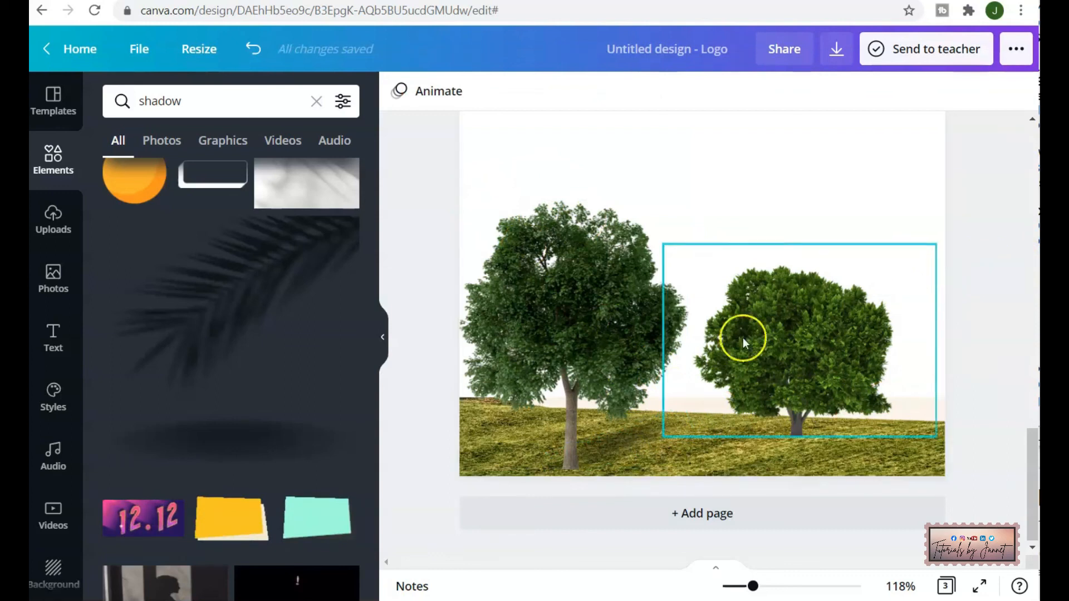
# - Reduce the oval shadow's tilt and reposition it so it spreads from the base of the tall tree's trunk
pyautogui.click(624, 439)
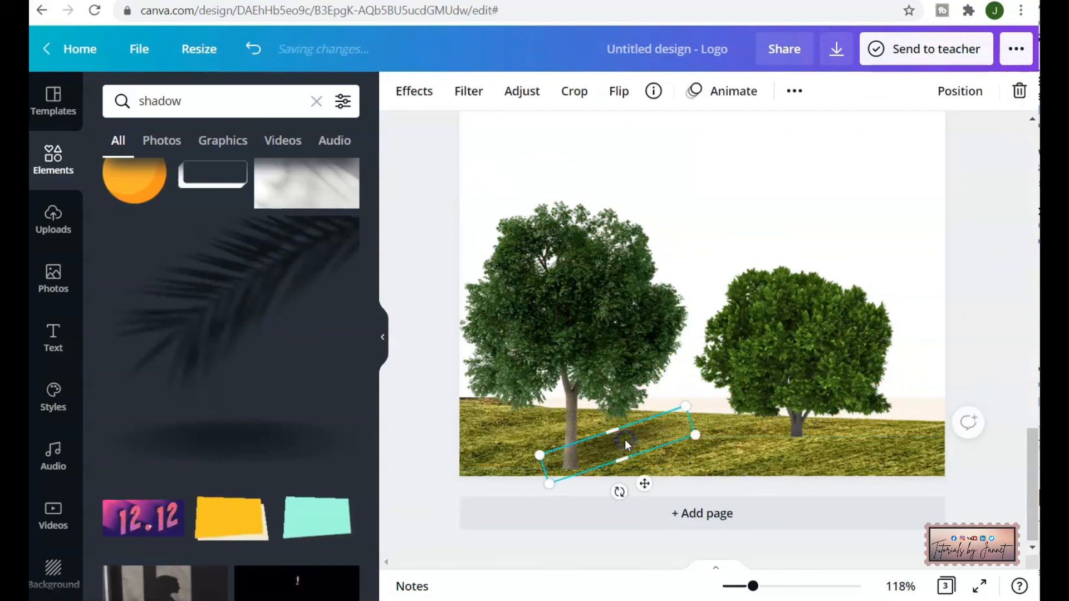
pyautogui.moveTo(625, 438)
pyautogui.mouseDown()
pyautogui.moveTo(638, 463)
pyautogui.moveTo(637, 453)
pyautogui.mouseUp()
pyautogui.moveTo(635, 499)
pyautogui.mouseDown()
pyautogui.moveTo(644, 506)
pyautogui.moveTo(629, 507)
pyautogui.mouseUp()
pyautogui.moveTo(666, 463); pyautogui.dragTo(662, 453)
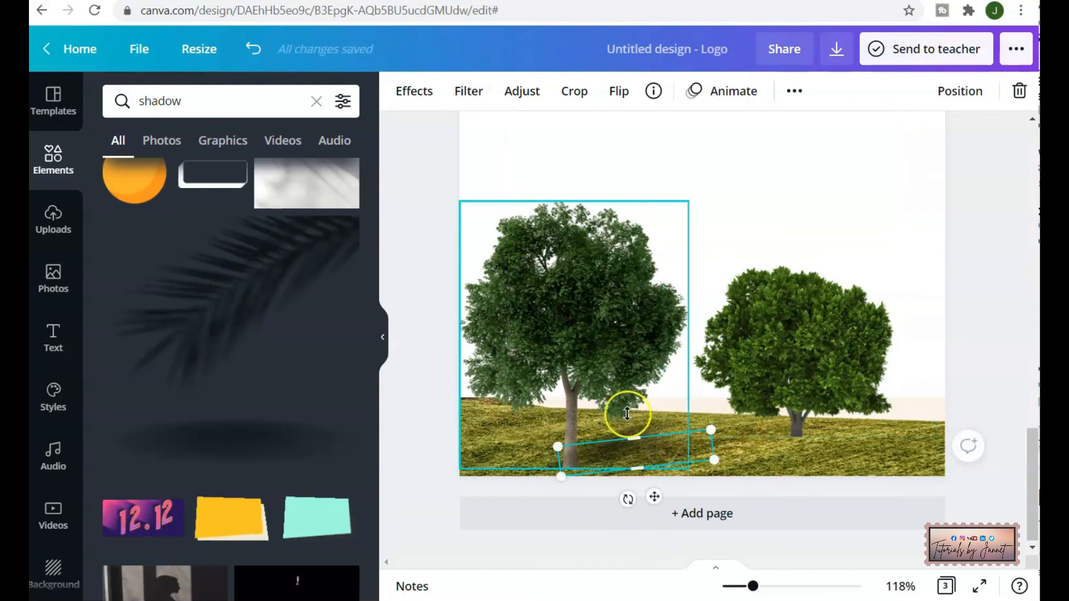
pyautogui.click(1000, 382)
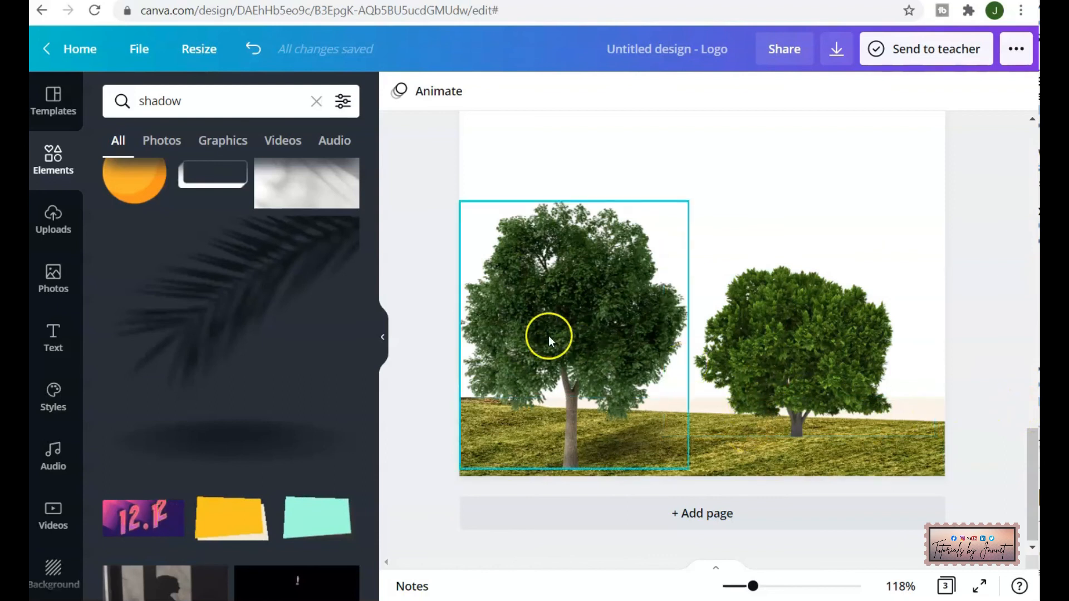
# - Add the brown oval shadow element near the smaller tree's base, and try flattening it to a height of 5 before undoing that
pyautogui.scroll(3, 184, 436)
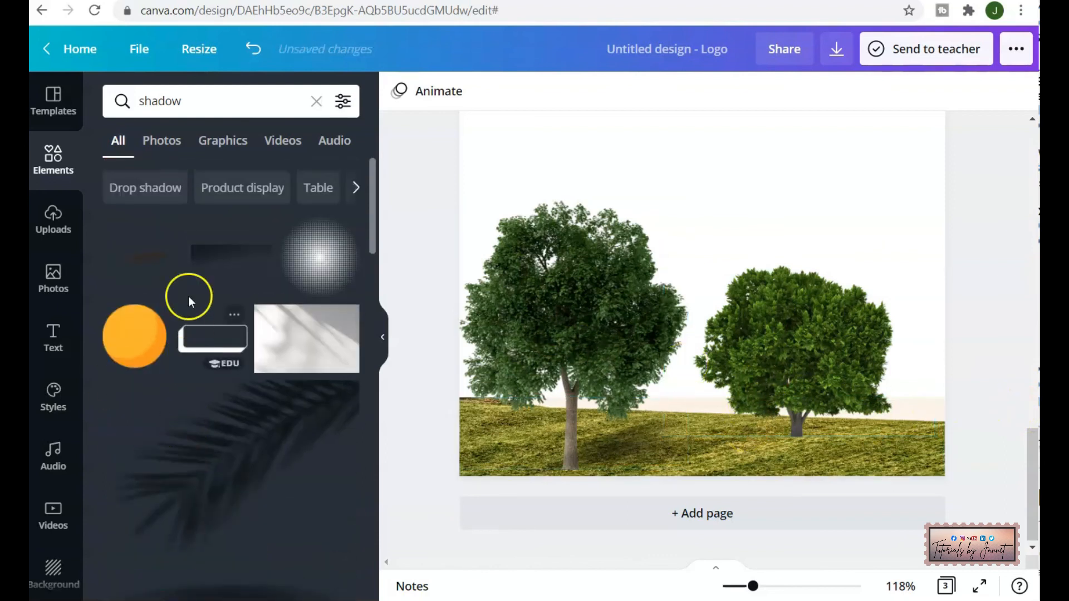
pyautogui.click(157, 266)
pyautogui.moveTo(726, 231); pyautogui.dragTo(863, 427)
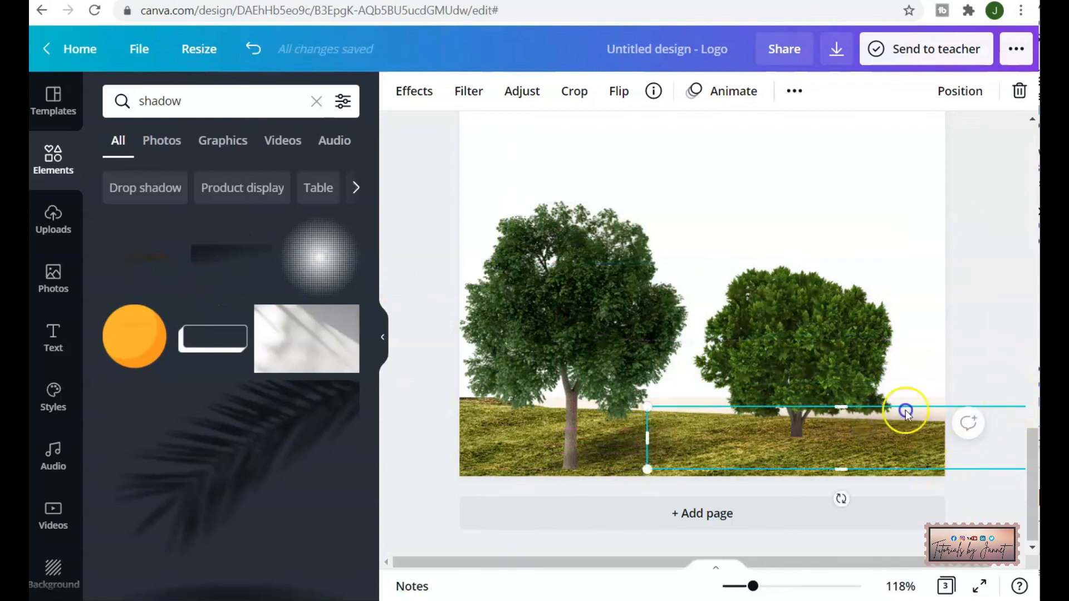
pyautogui.moveTo(841, 469); pyautogui.dragTo(826, 184)
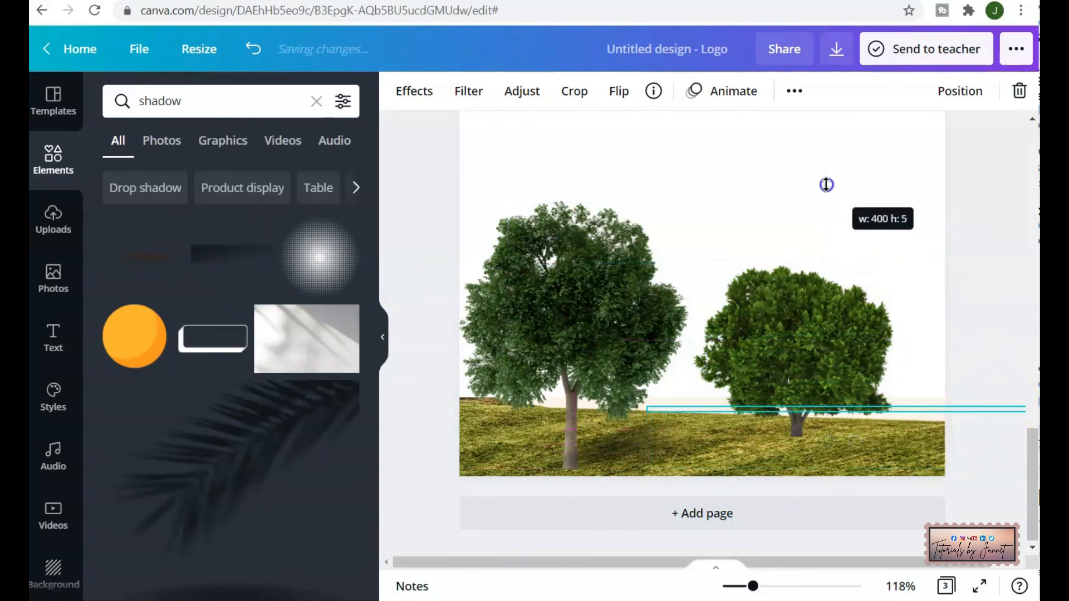
pyautogui.click(253, 49)
# - Shrink the brown oval shadow and place it under the smaller tree's trunk
pyautogui.moveTo(829, 421); pyautogui.dragTo(731, 176)
pyautogui.moveTo(930, 146); pyautogui.dragTo(674, 152)
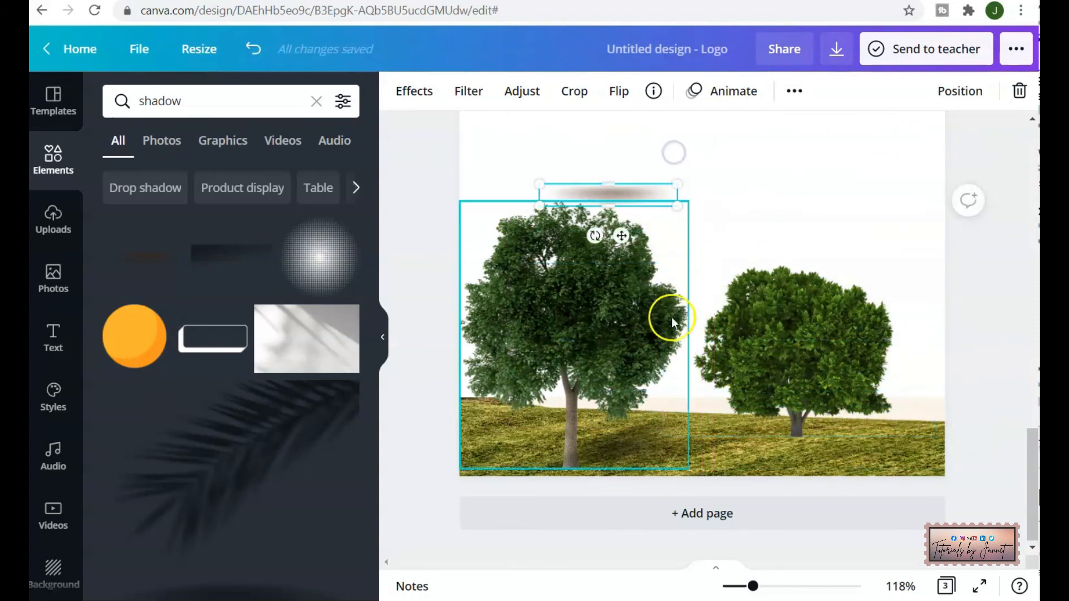
pyautogui.moveTo(626, 240); pyautogui.dragTo(802, 478)
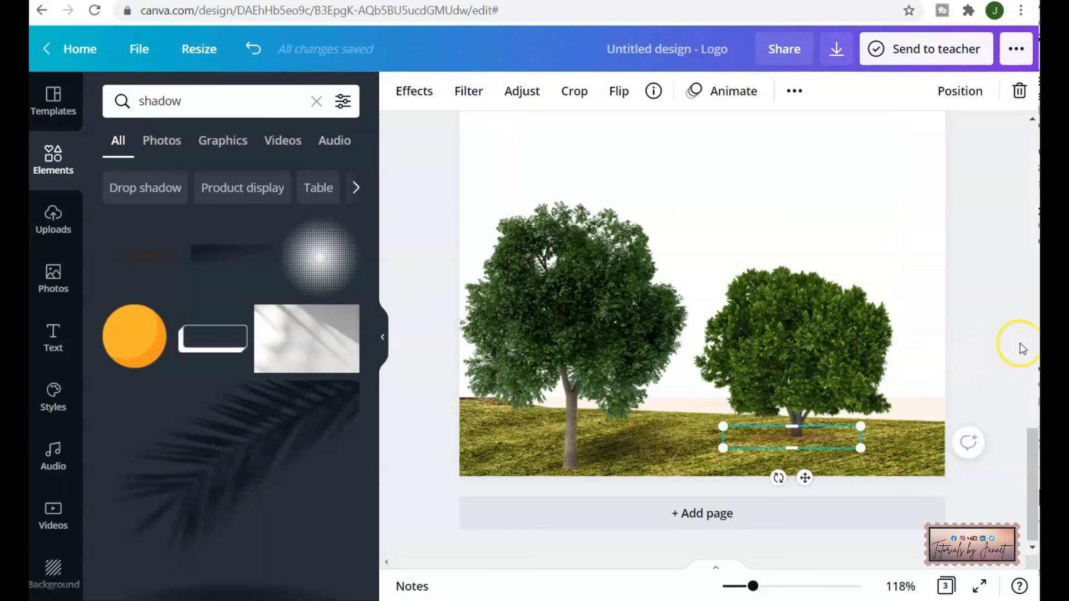
pyautogui.click(1022, 385)
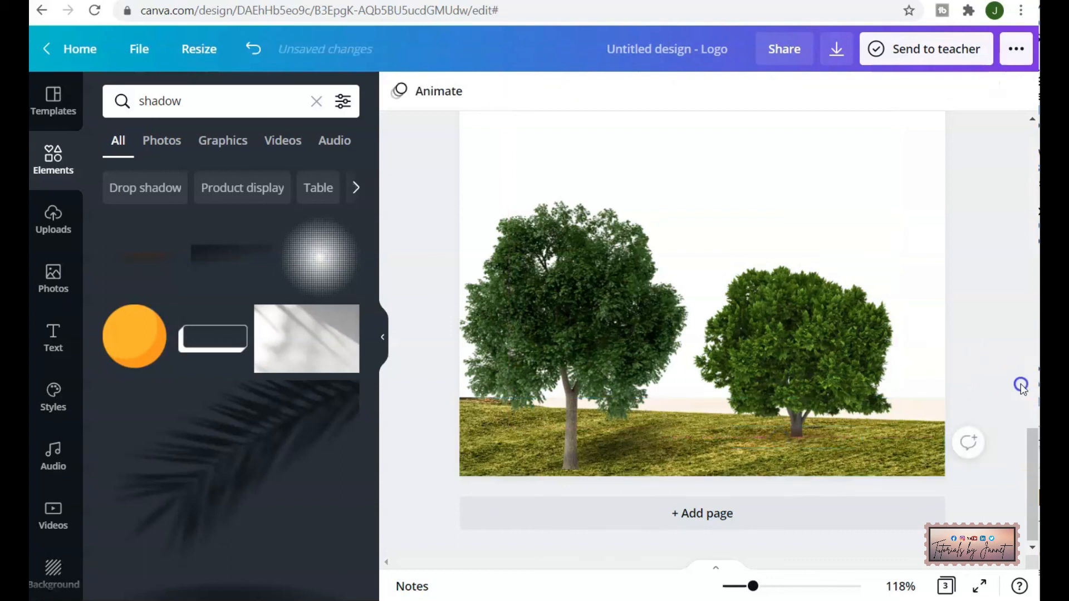
pyautogui.click(806, 441)
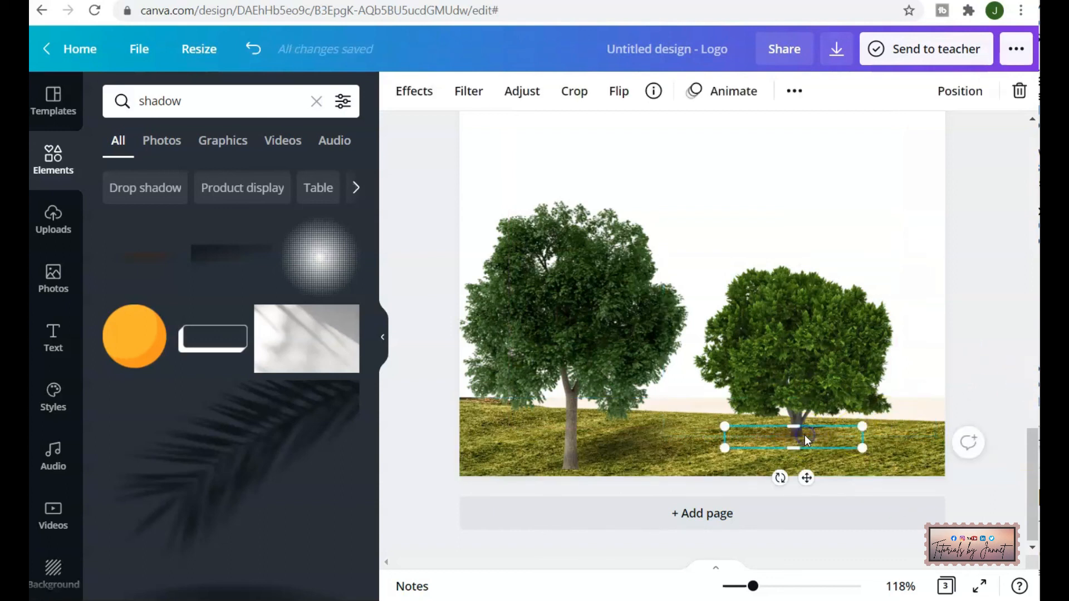
# - Reposition the brown oval shadow on the grass so it sits centred under the smaller tree's trunk, and deselect it
pyautogui.moveTo(806, 441); pyautogui.dragTo(826, 460)
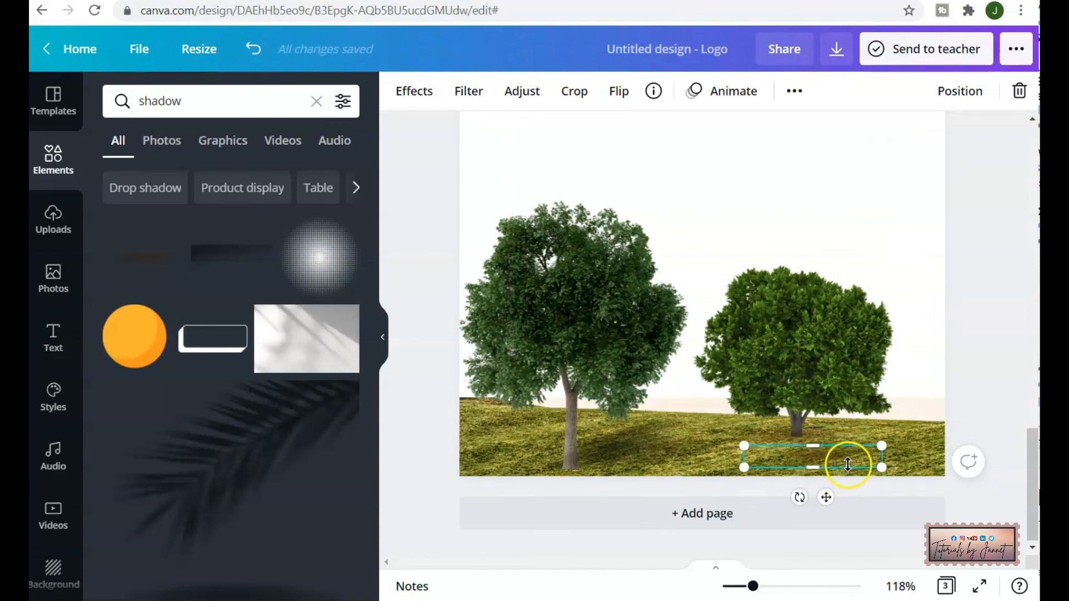
pyautogui.moveTo(823, 498); pyautogui.dragTo(807, 480)
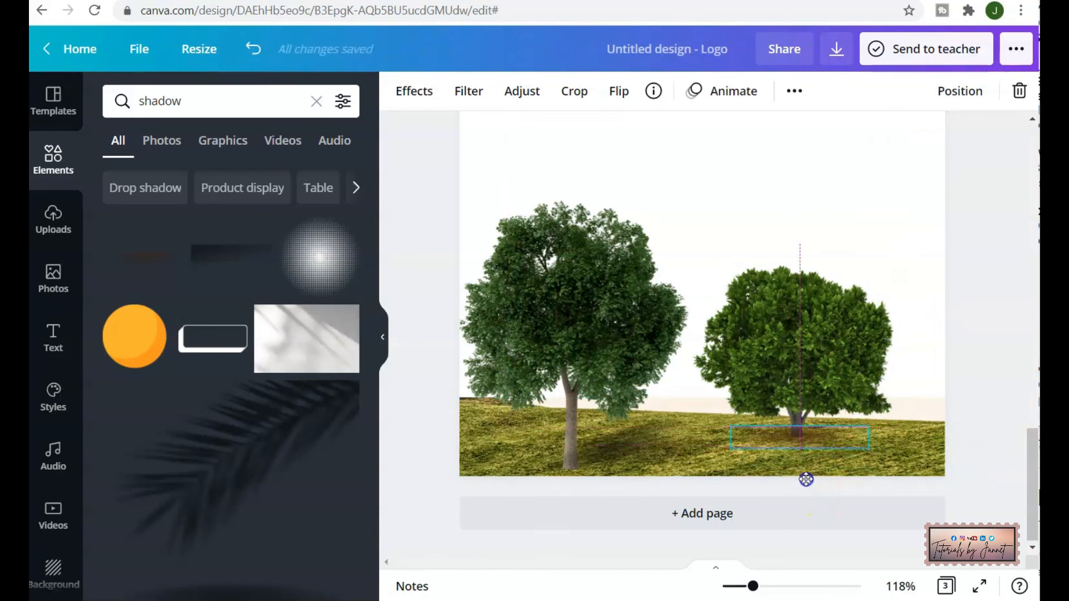
pyautogui.click(1022, 344)
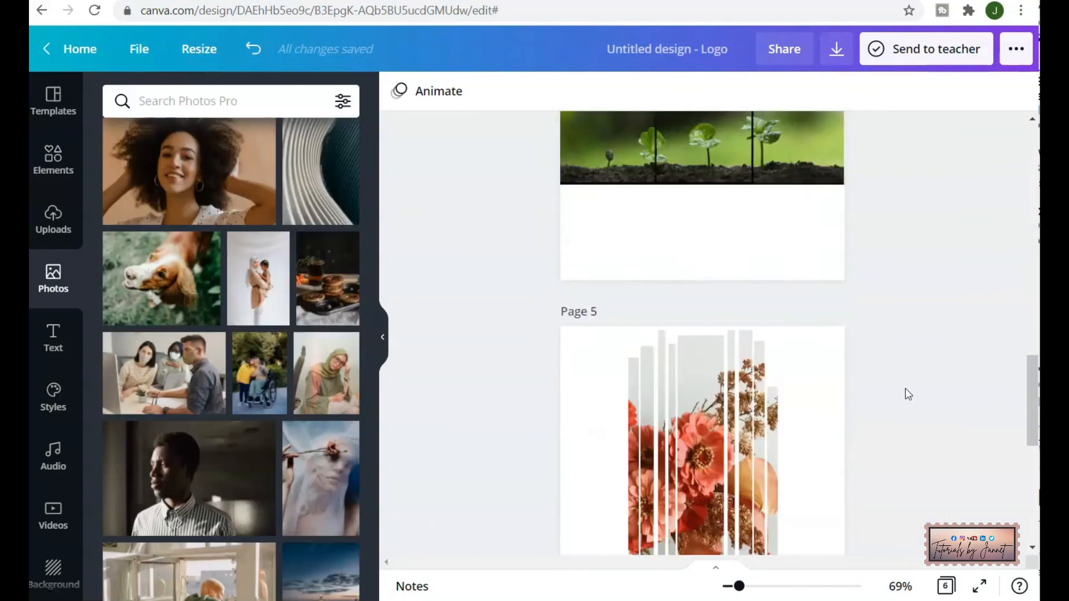
# - Review the design's pages, examining the shadowed trees, the woman against the brick wall, and the Trace portrait
pyautogui.scroll(-5, 905, 390)
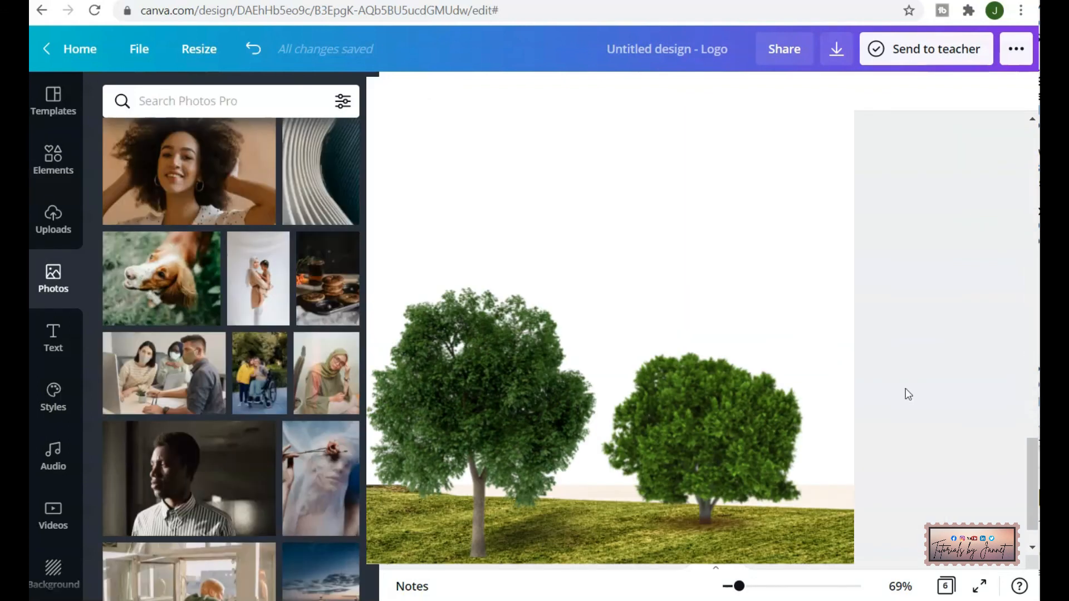
pyautogui.scroll(-1, 905, 388)
pyautogui.scroll(20, 907, 389)
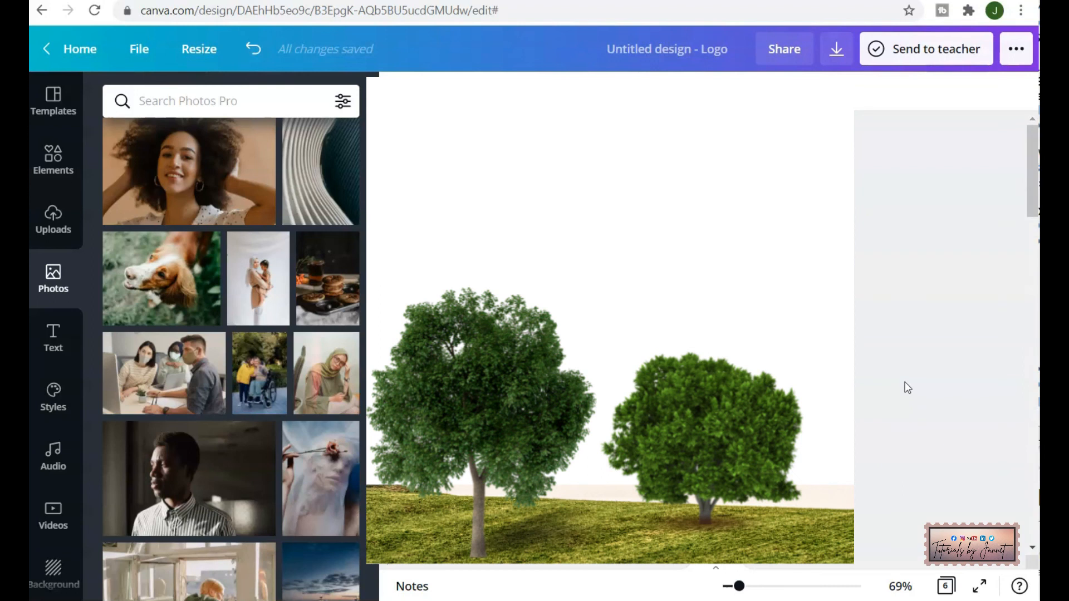
pyautogui.click(953, 386)
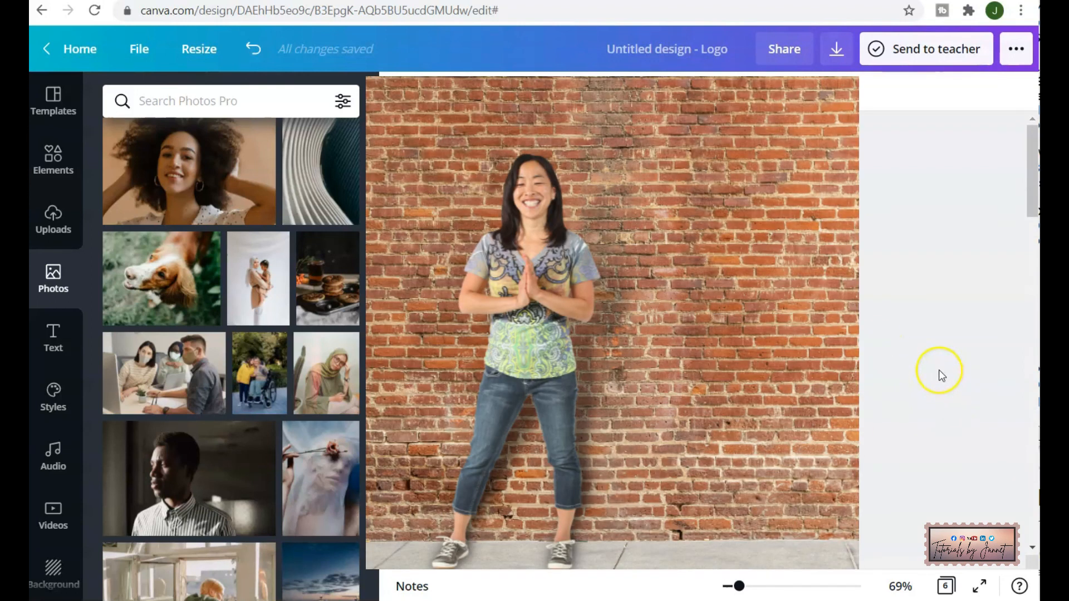
pyautogui.scroll(-5, 938, 362)
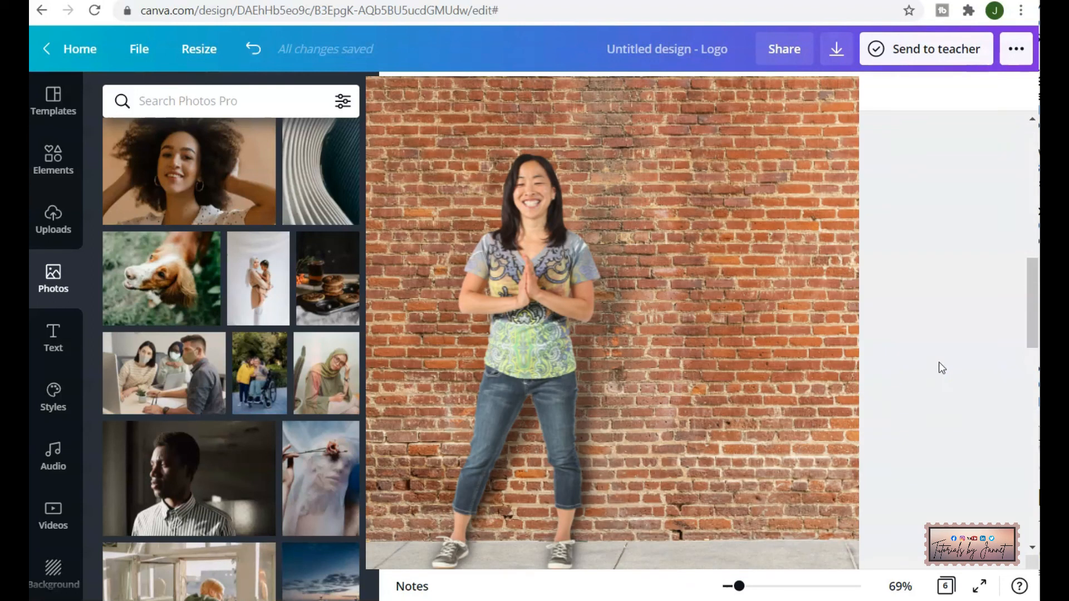
pyautogui.scroll(-5, 939, 362)
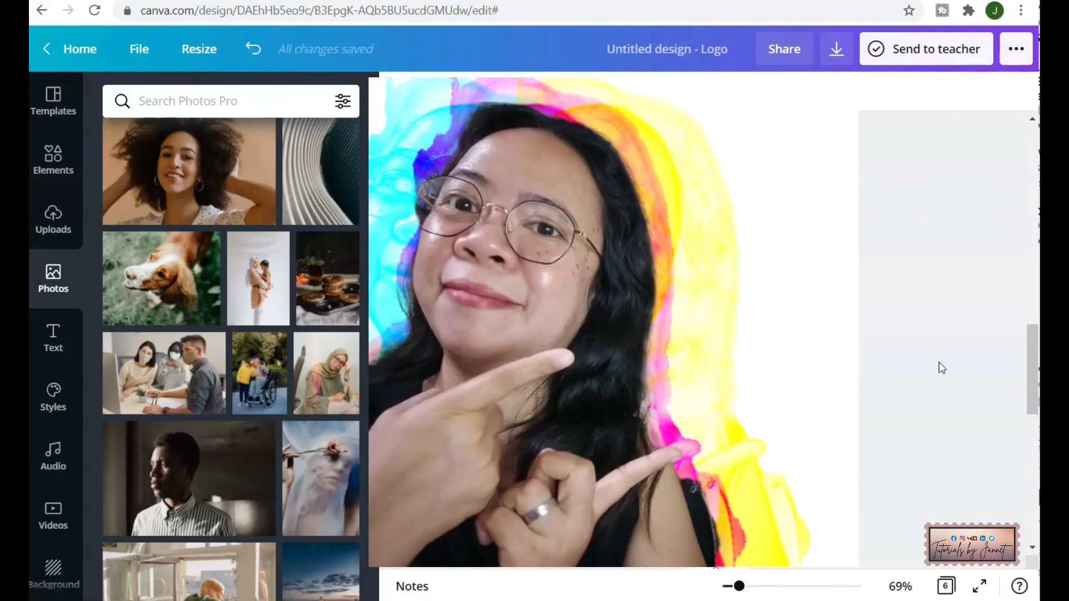
pyautogui.scroll(-1, 939, 361)
pyautogui.scroll(4, 939, 362)
pyautogui.scroll(4, 938, 362)
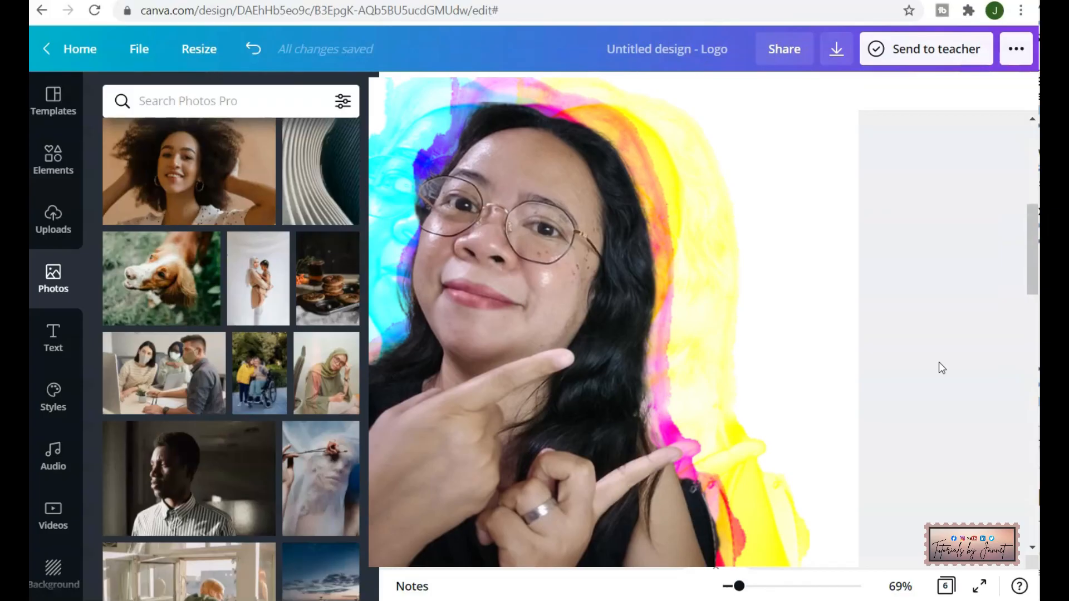